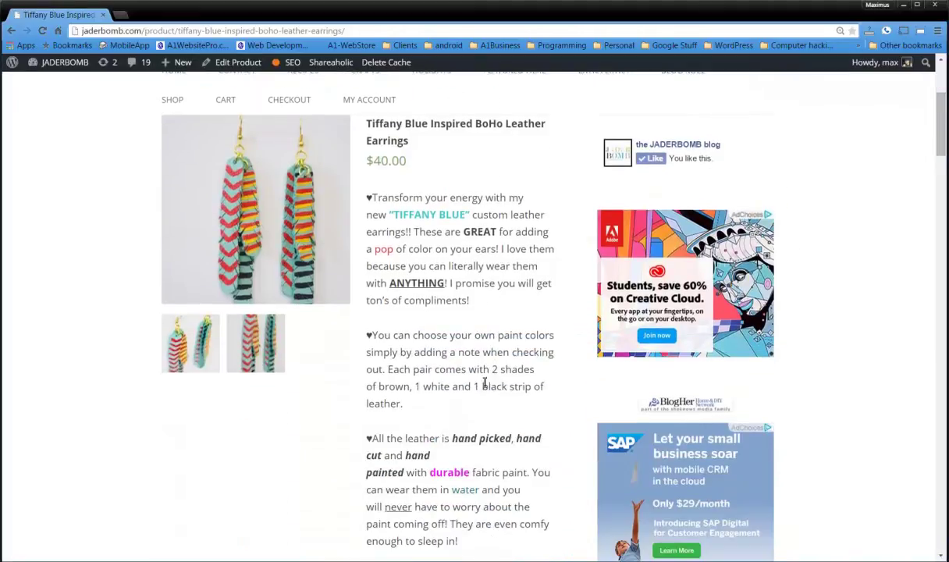
scroll(480, 385, down, 1)
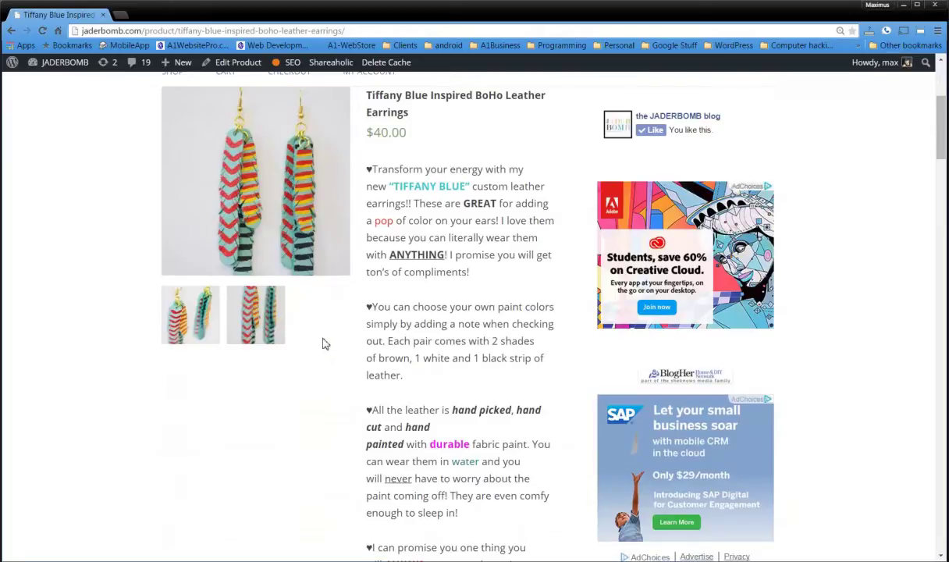
Step: Move the WP Super Cache tab next to the storefront tab
scroll(304, 336, down, 6)
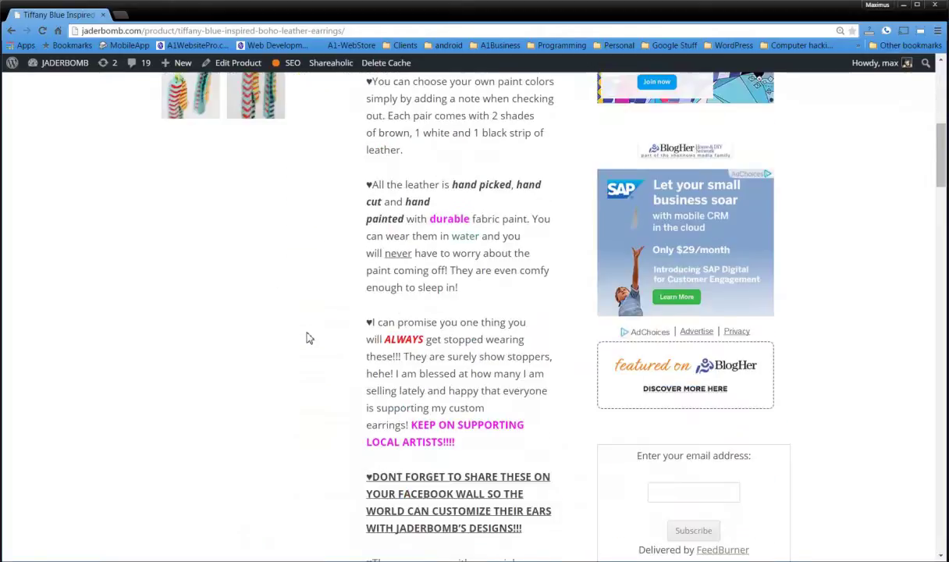
scroll(306, 338, down, 5)
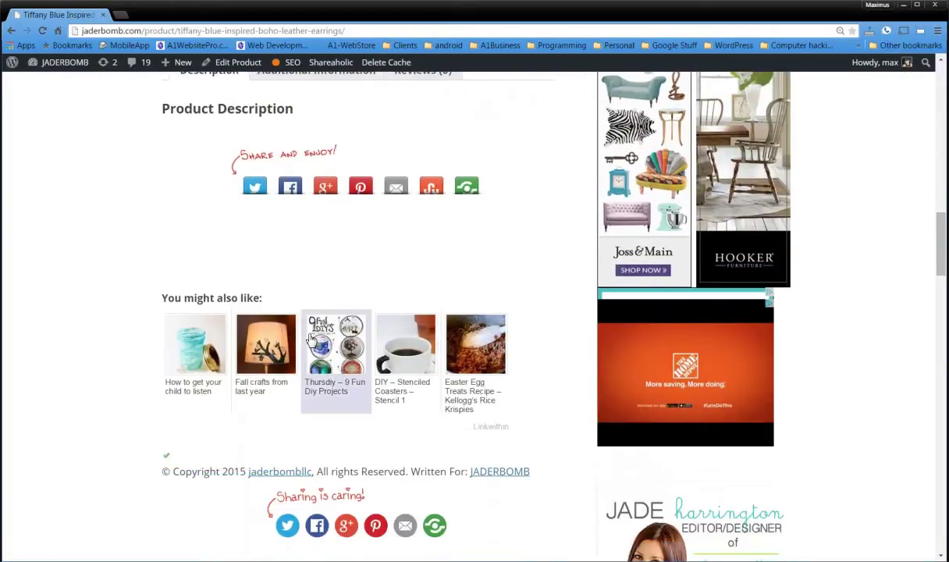
scroll(310, 339, down, 7)
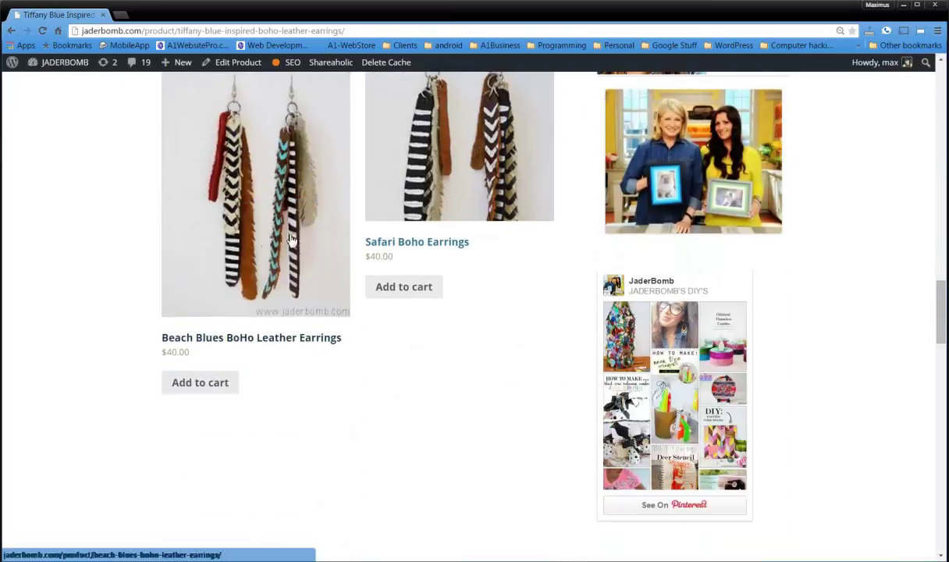
scroll(320, 315, up, 1)
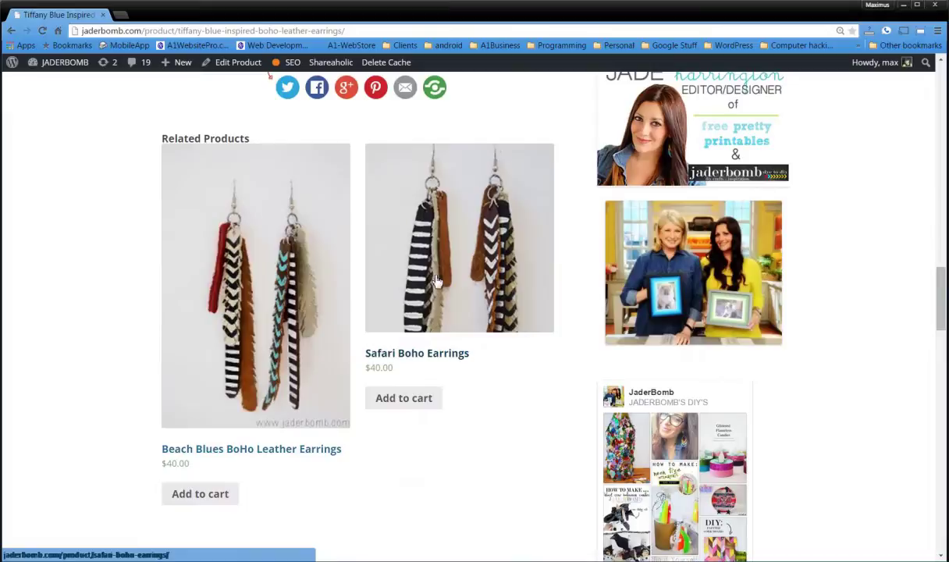
scroll(436, 281, up, 10)
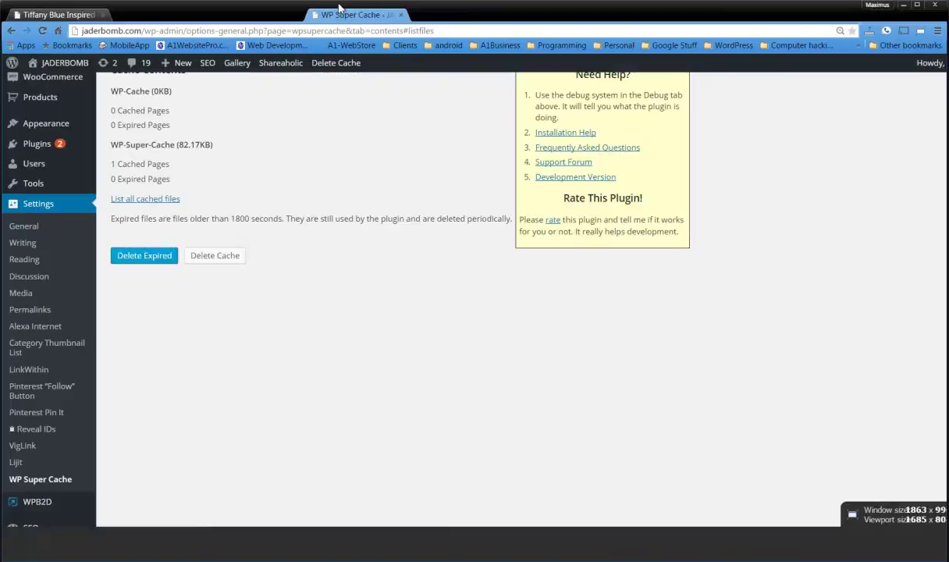
drag(339, 8, 342, 11)
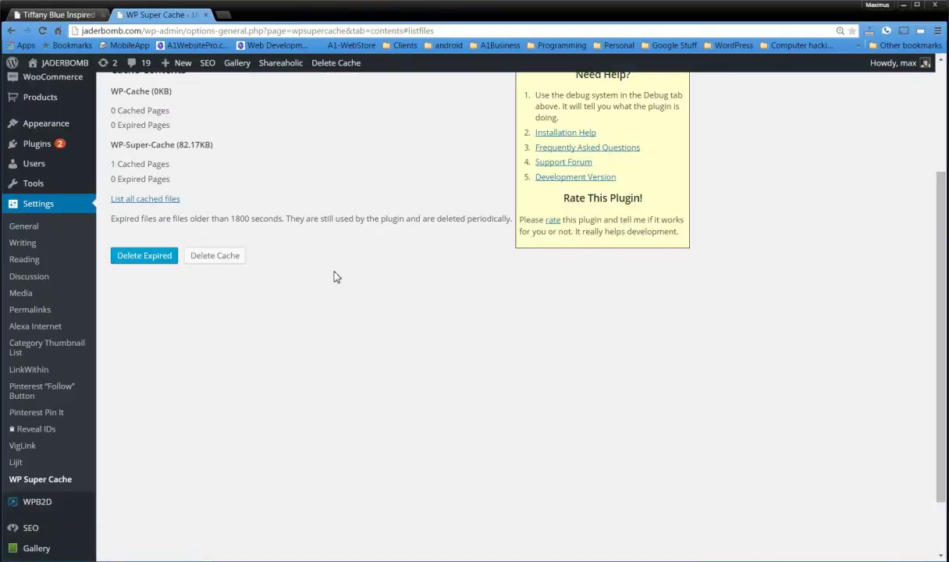
Step: Show the Installed Plugins list and highlight the Regenerate Thumbnails plugin name
scroll(336, 277, up, 3)
mouse_move(50, 312)
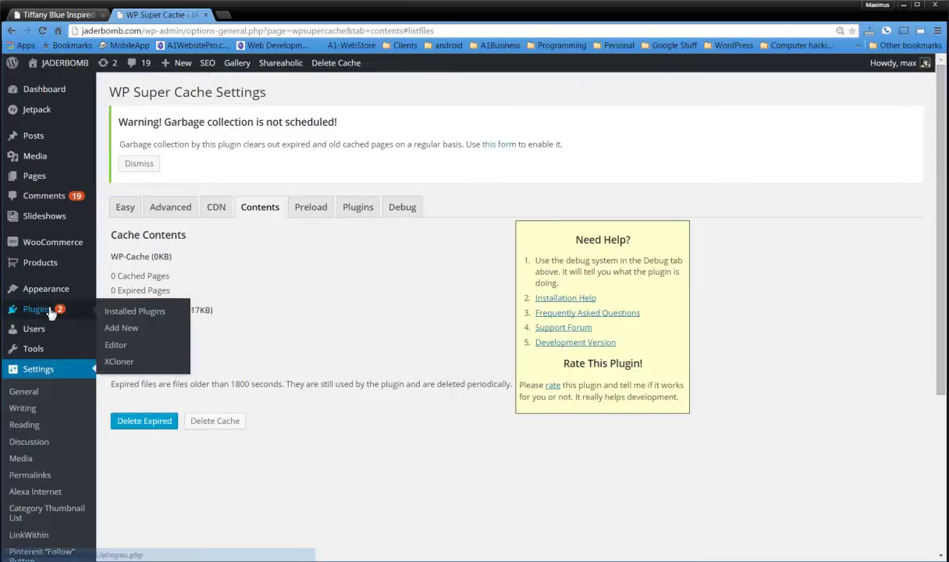
click(129, 311)
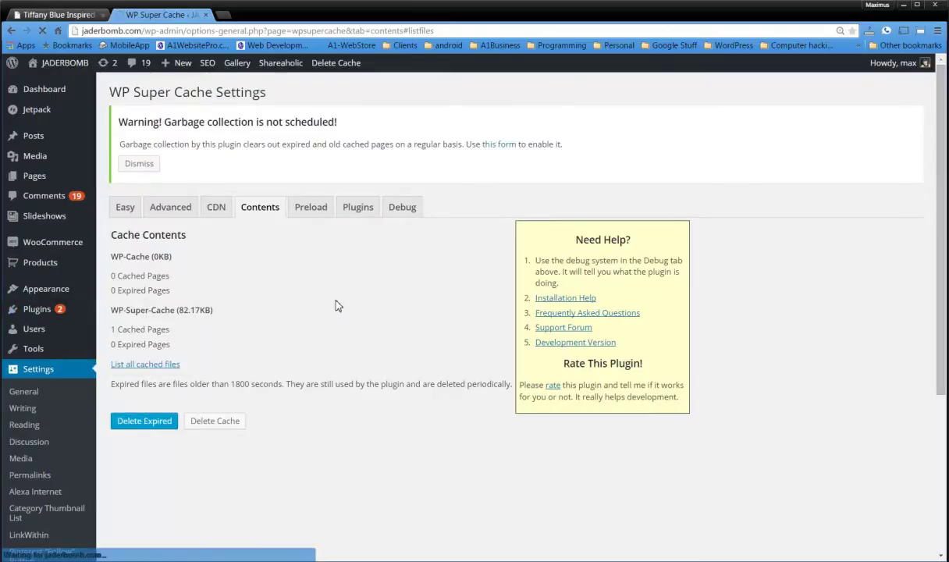
scroll(336, 306, down, 1)
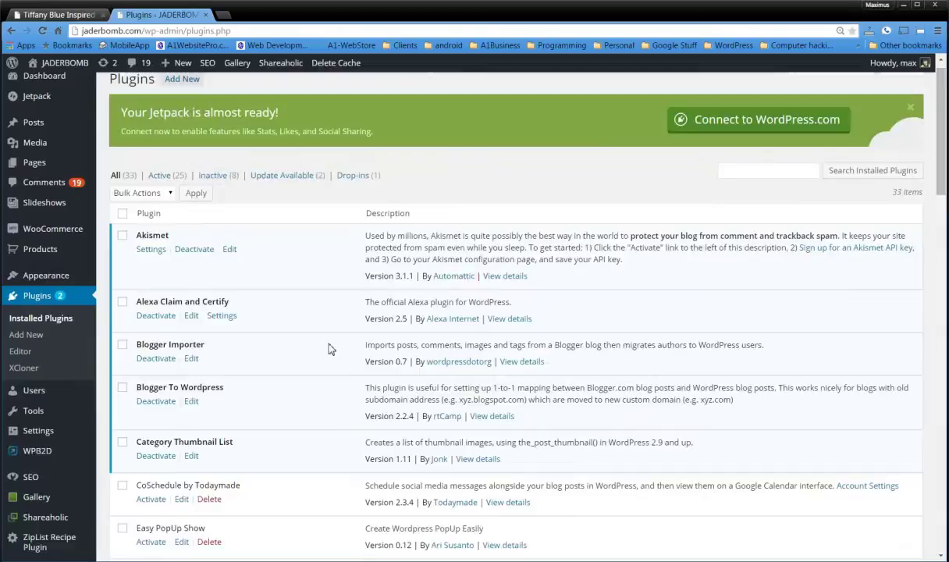
scroll(329, 346, down, 9)
scroll(326, 358, down, 5)
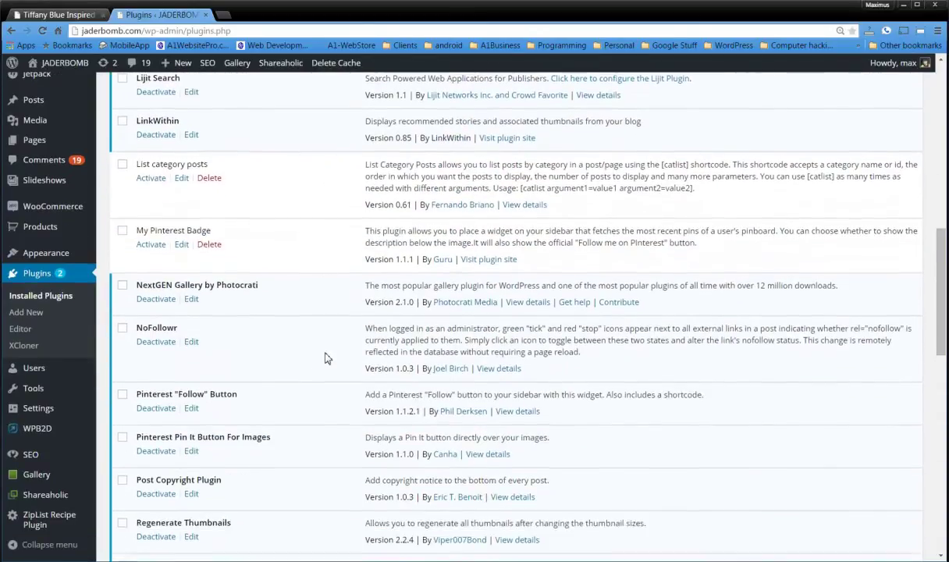
scroll(326, 362, down, 1)
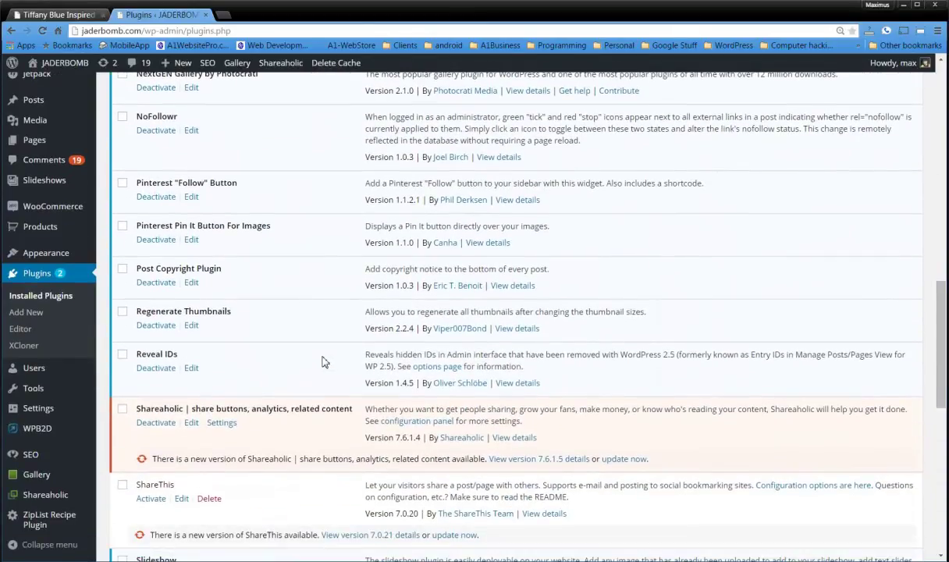
drag(211, 314, 141, 315)
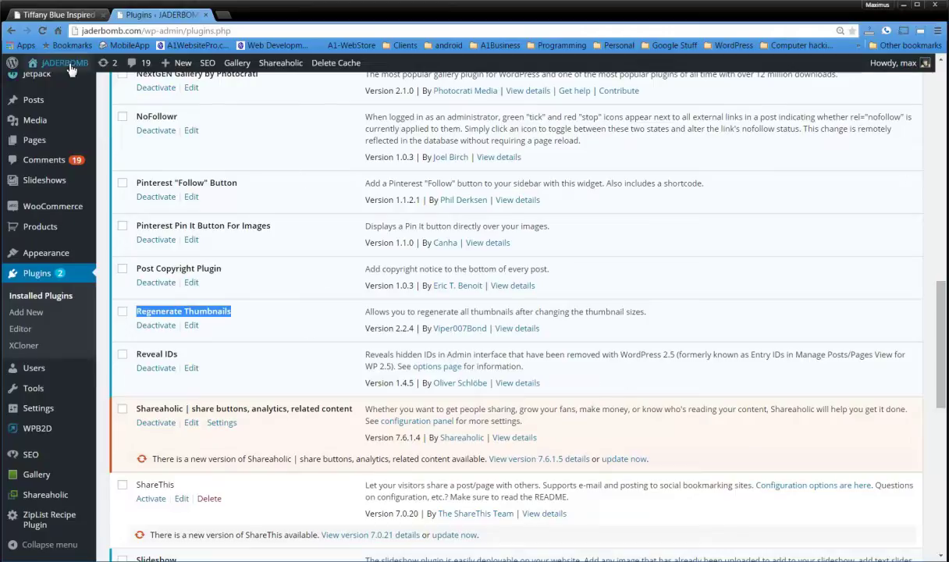
Step: Open the live jaderbomb.com site from the admin bar in a new tab
middle_click(56, 87)
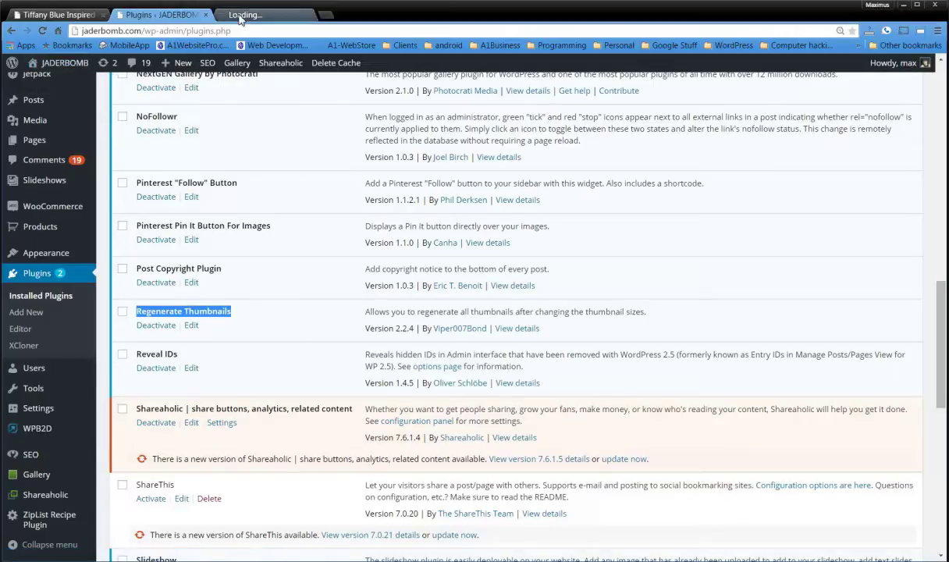
click(242, 16)
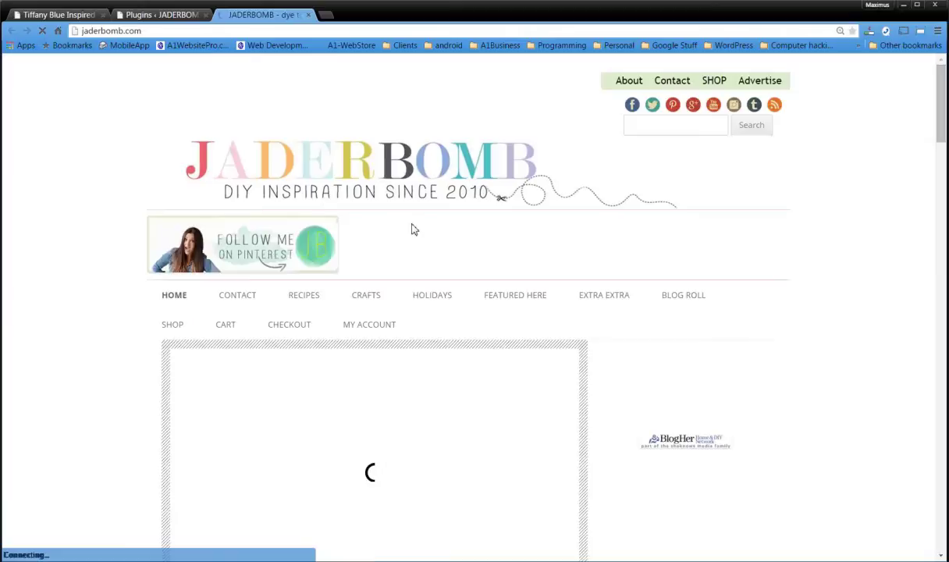
scroll(78, 255, down, 6)
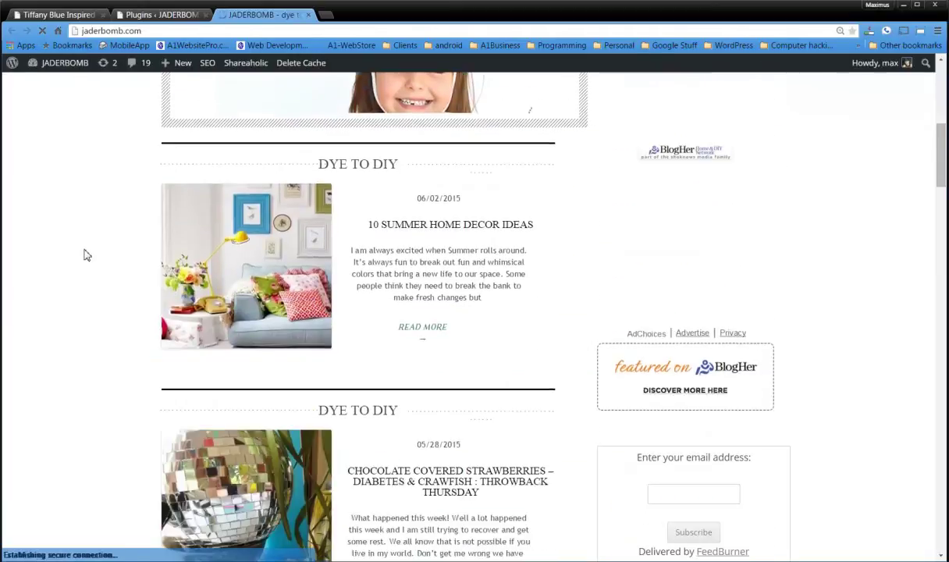
scroll(253, 313, down, 3)
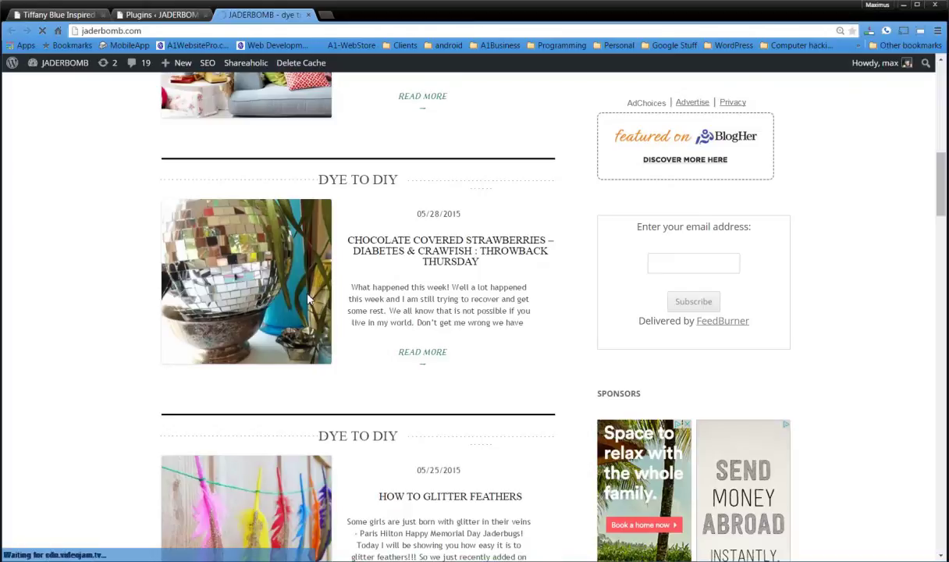
scroll(152, 209, up, 9)
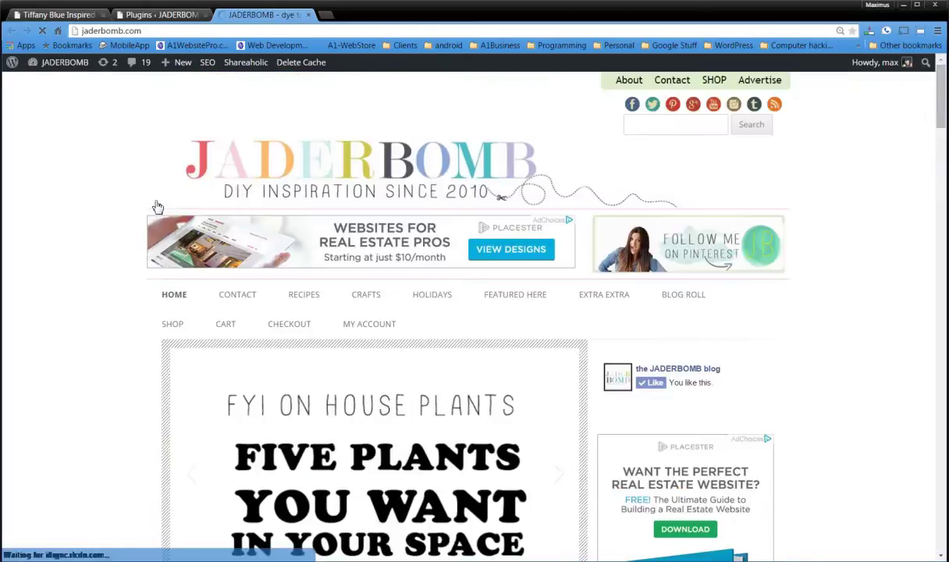
Step: Go to the Shop, open Safari Boho Earrings, and scroll to Related Products
click(172, 323)
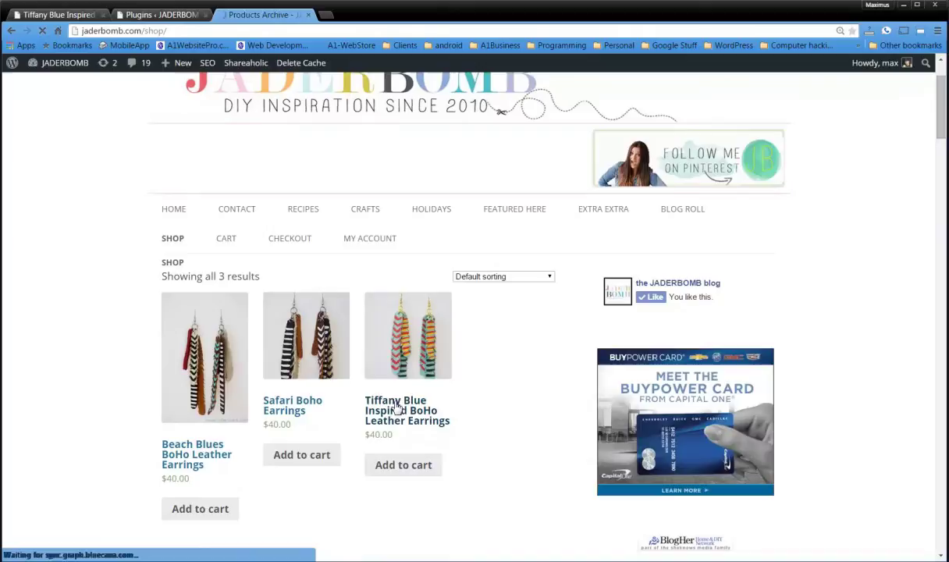
click(295, 405)
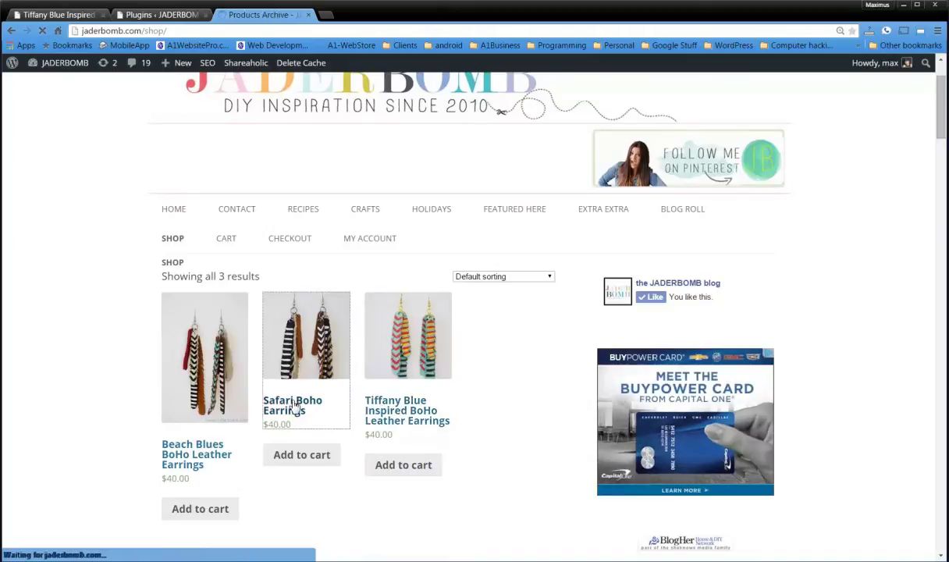
scroll(337, 366, down, 3)
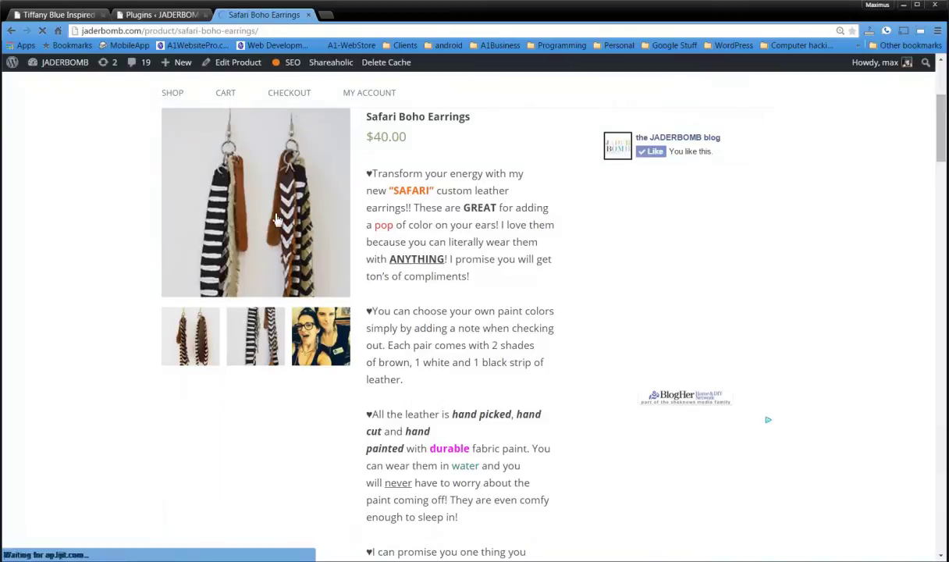
scroll(283, 291, down, 7)
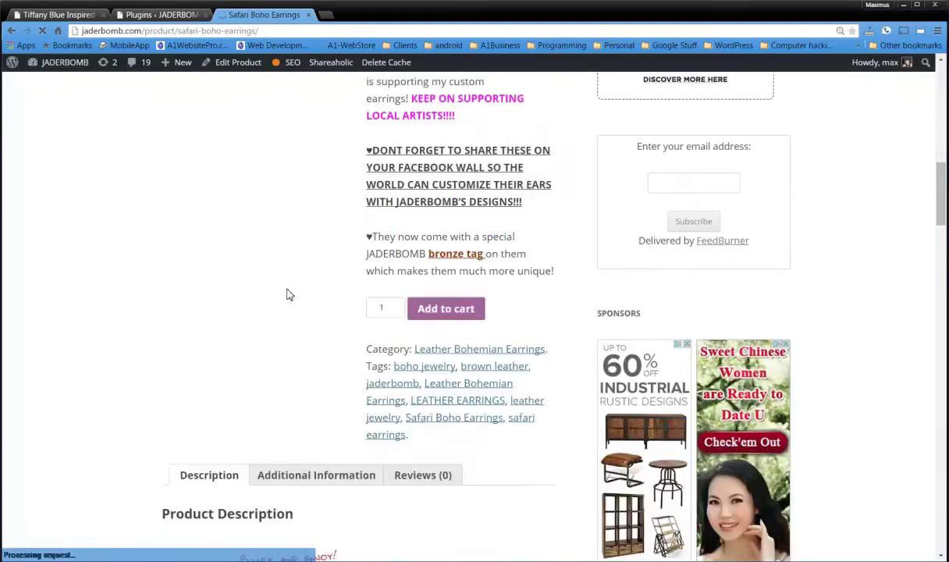
scroll(289, 294, down, 7)
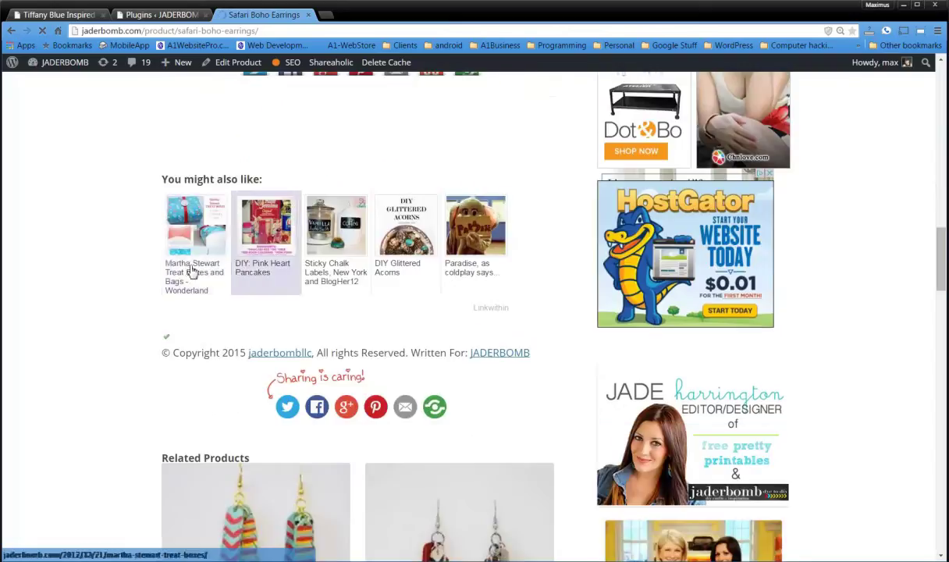
scroll(193, 270, down, 3)
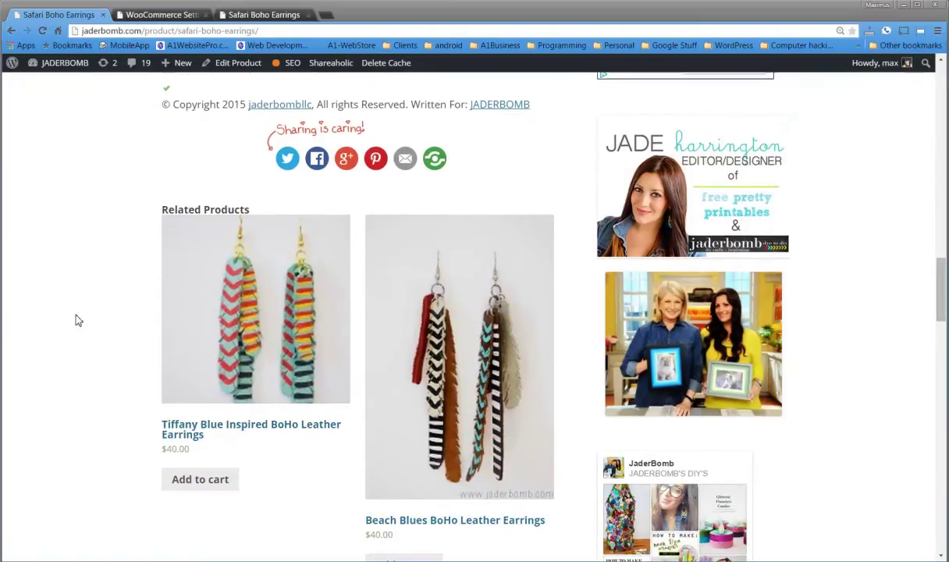
Step: Check Hard Crop for the 400 × 400 Single Product Image size in WooCommerce's Products display settings
click(160, 15)
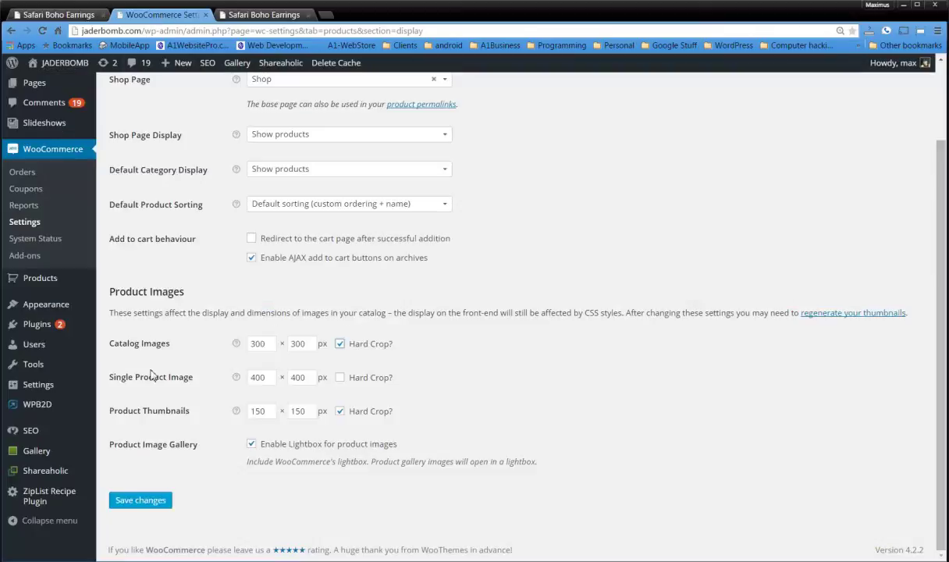
mouse_move(237, 345)
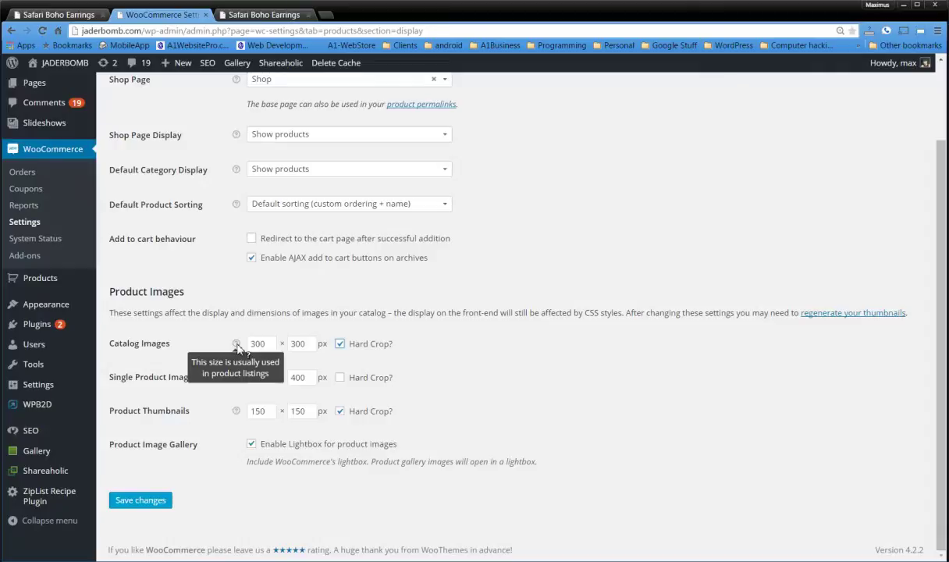
mouse_move(238, 379)
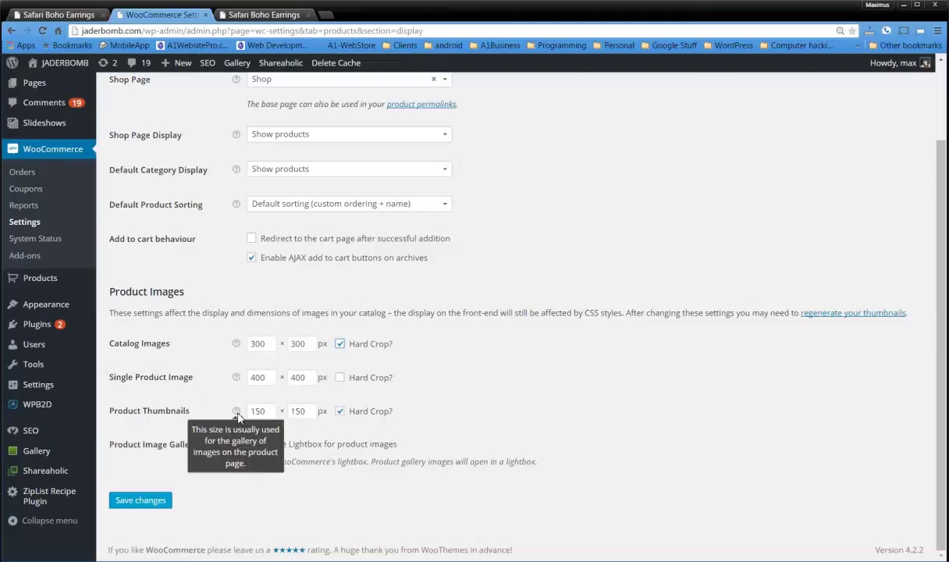
mouse_move(237, 412)
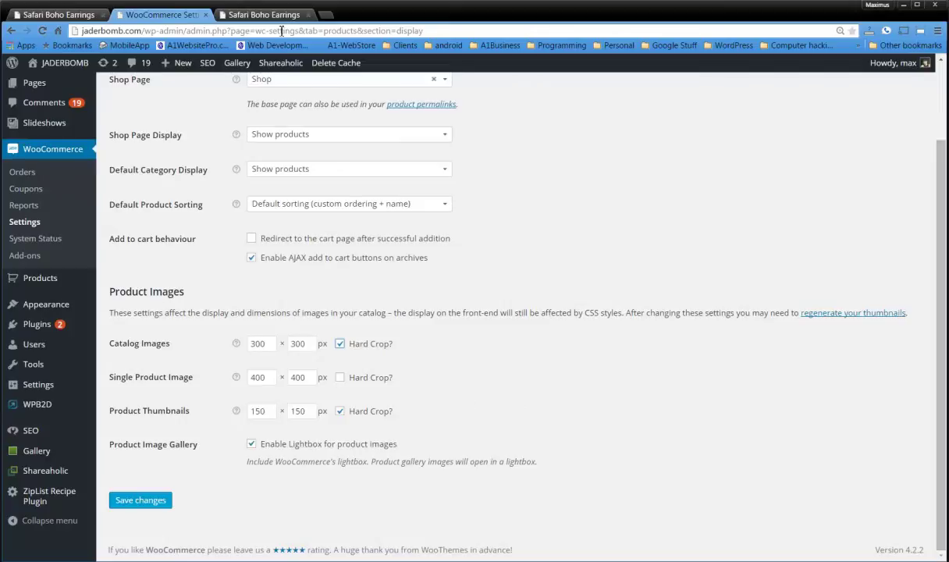
click(75, 15)
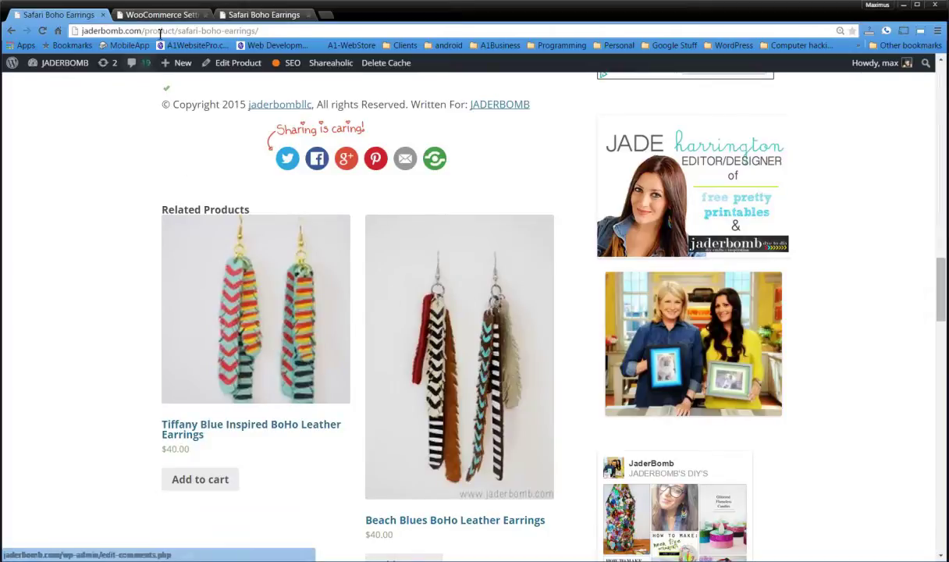
click(163, 16)
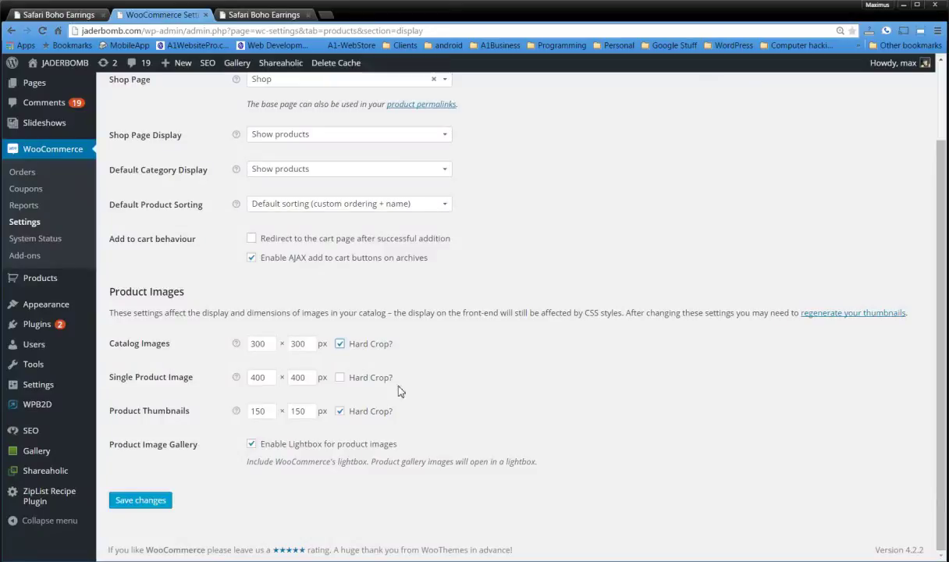
click(340, 378)
Step: Scroll the Safari Boho page to the related Tiffany Blue Inspired and Beach Blues earrings
click(261, 19)
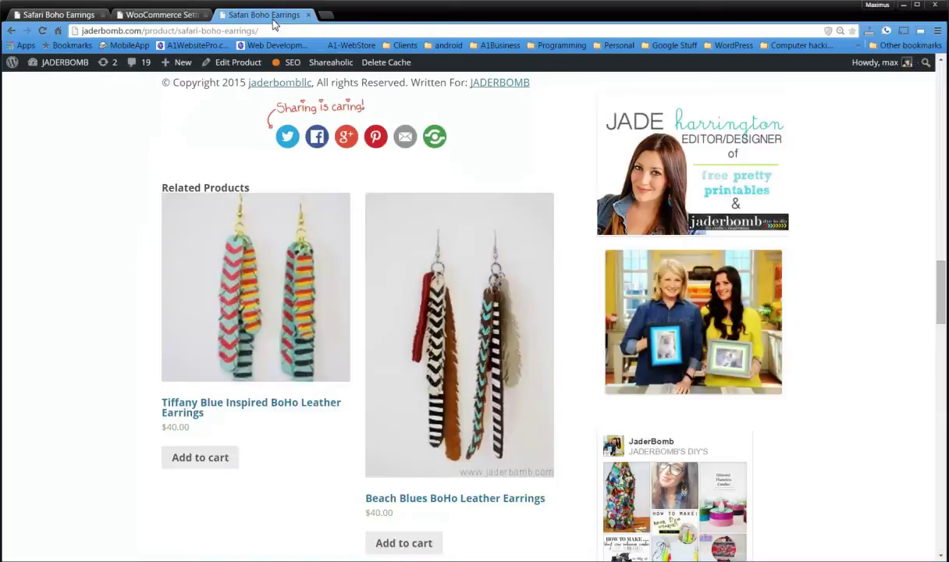
scroll(320, 411, down, 6)
scroll(308, 410, up, 9)
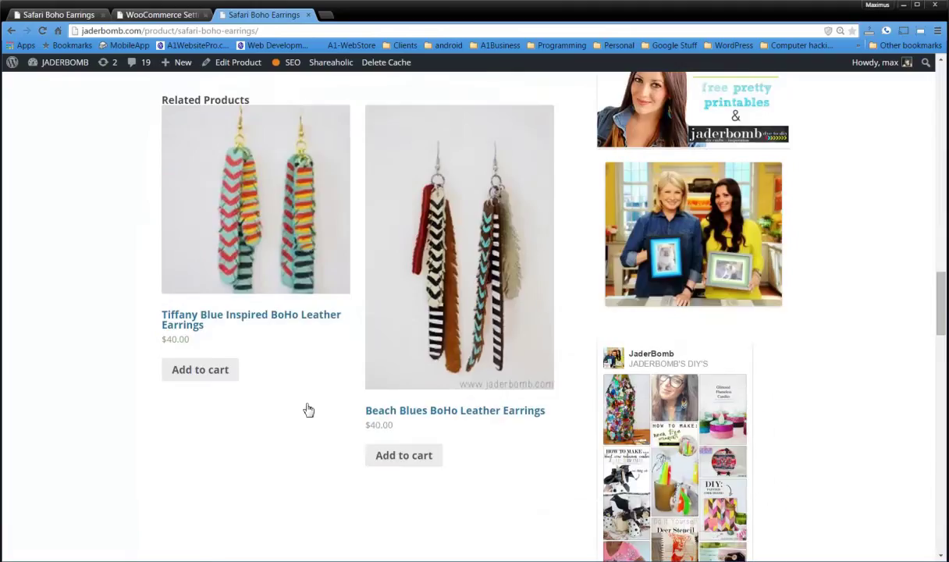
scroll(238, 390, up, 5)
scroll(257, 414, down, 6)
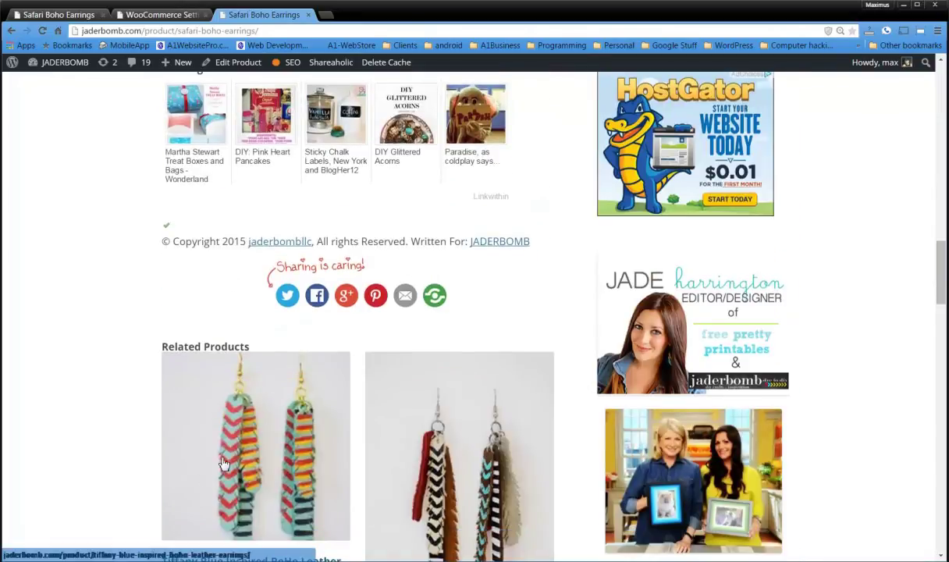
scroll(224, 455, down, 1)
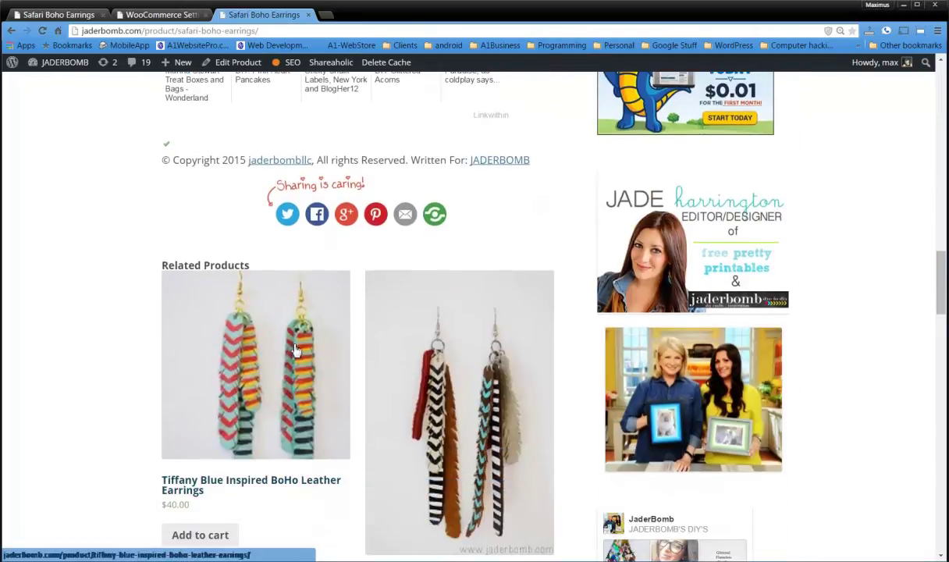
Step: Change both Product Thumbnails size fields from 150 to 250
click(159, 17)
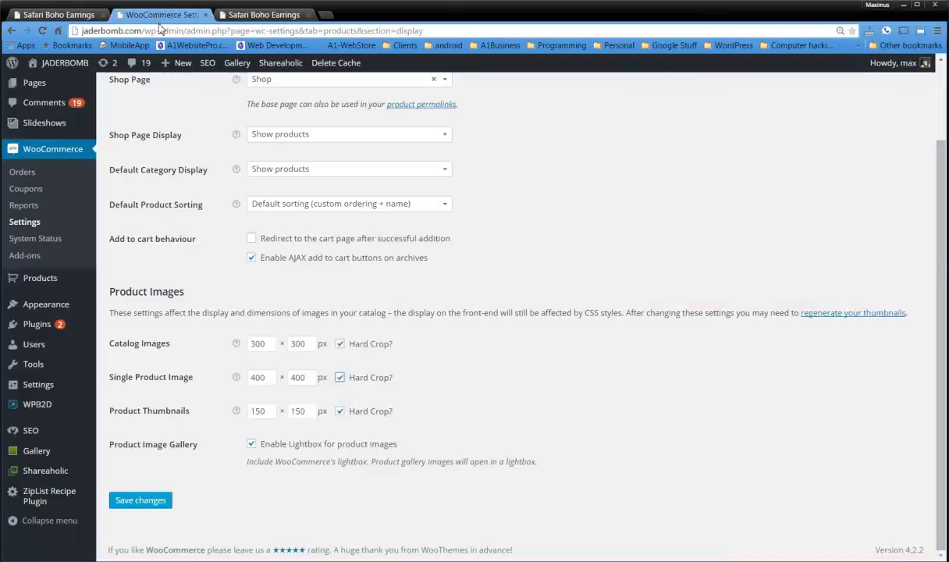
double_click(275, 410)
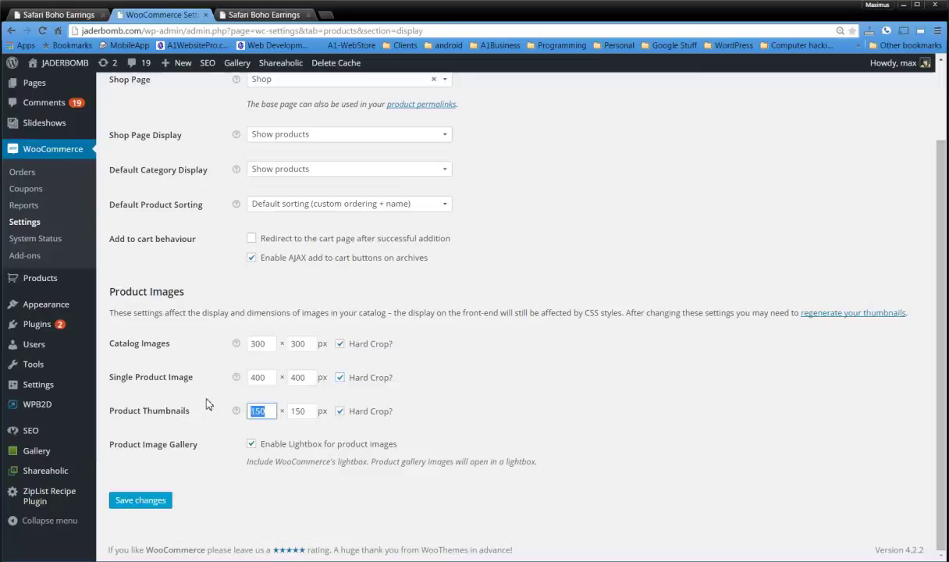
text(250)
double_click(315, 414)
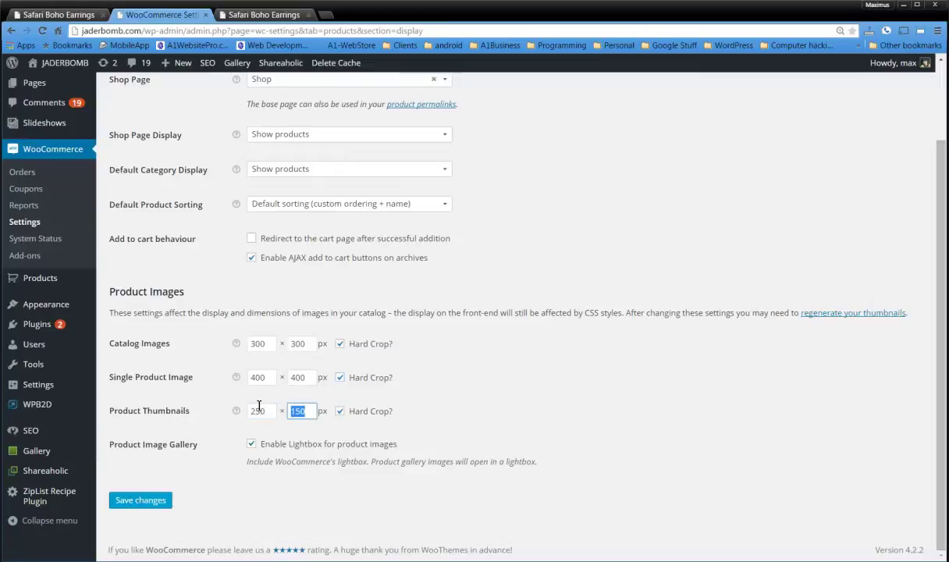
text(250)
click(266, 15)
scroll(128, 306, up, 3)
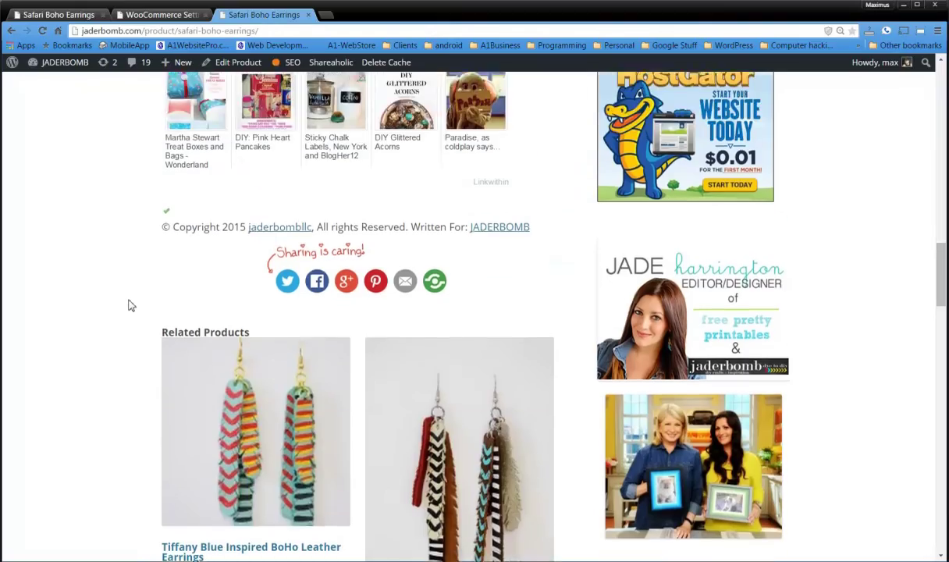
scroll(191, 305, up, 15)
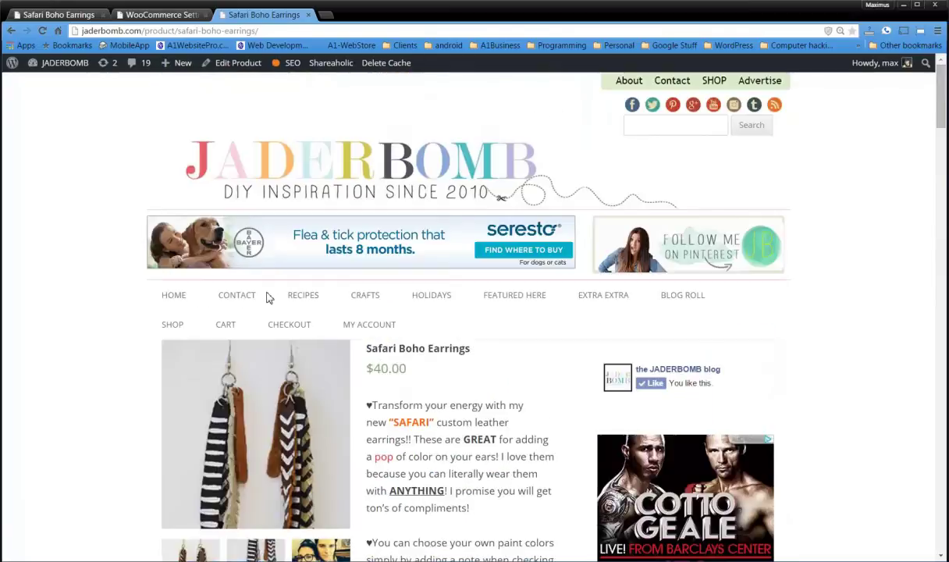
mouse_move(372, 310)
click(173, 327)
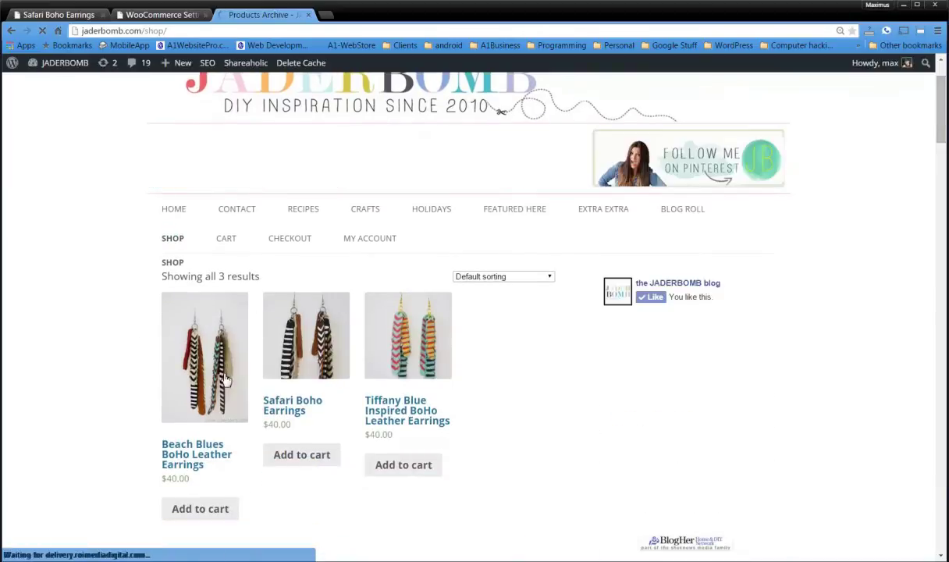
click(155, 17)
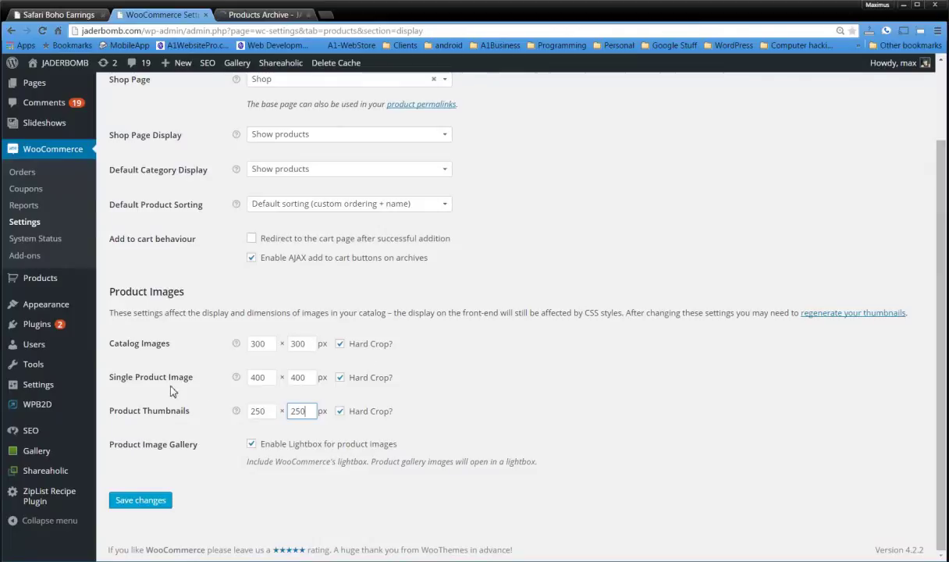
click(285, 17)
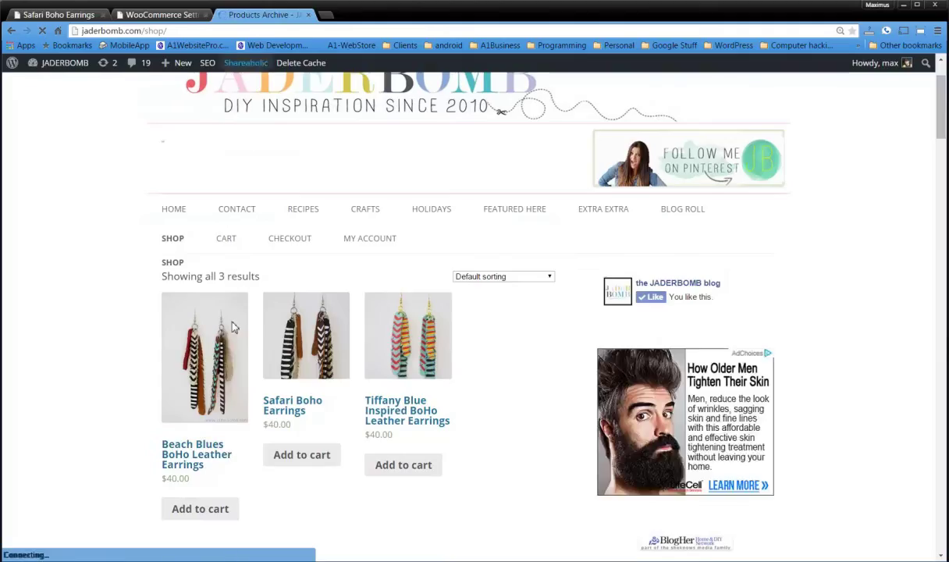
click(193, 449)
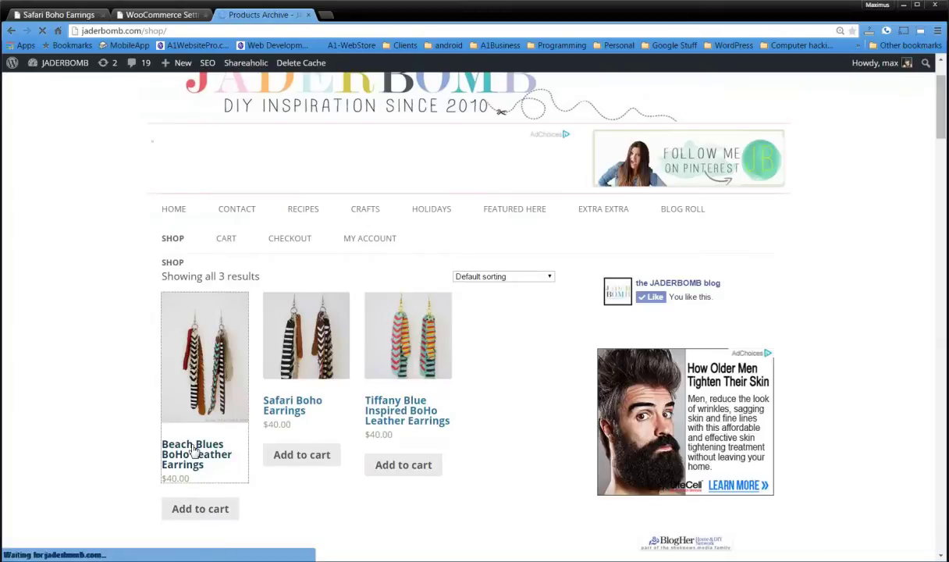
scroll(180, 372, down, 2)
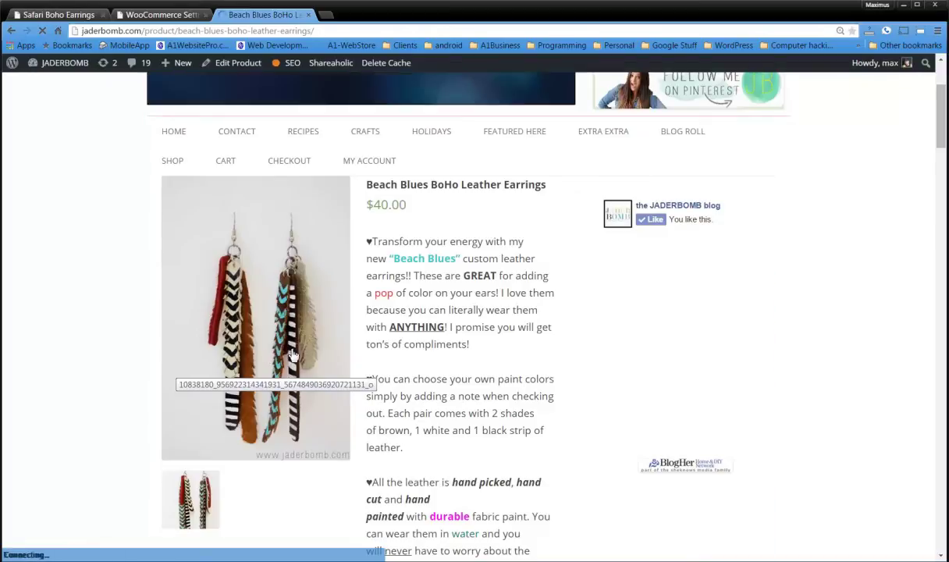
click(153, 14)
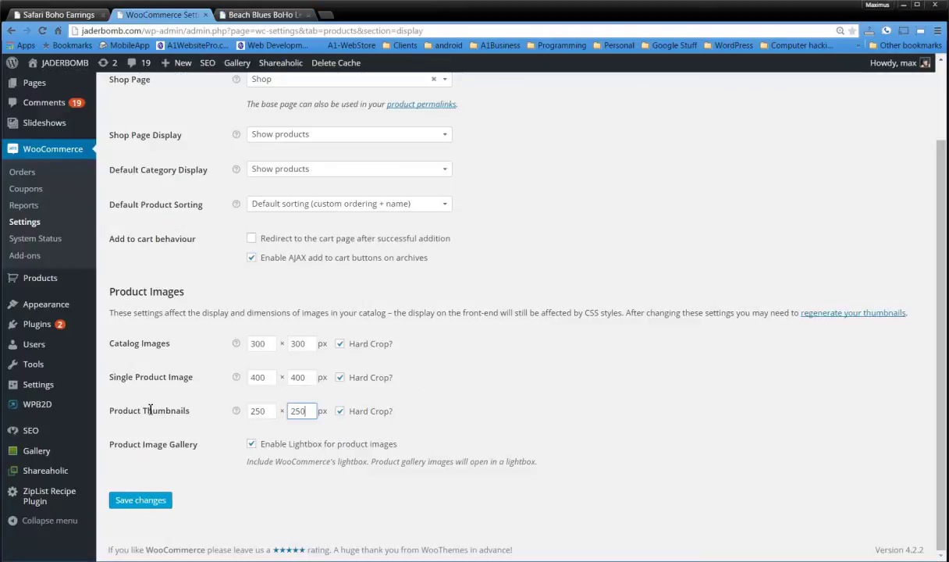
click(258, 13)
scroll(195, 448, down, 3)
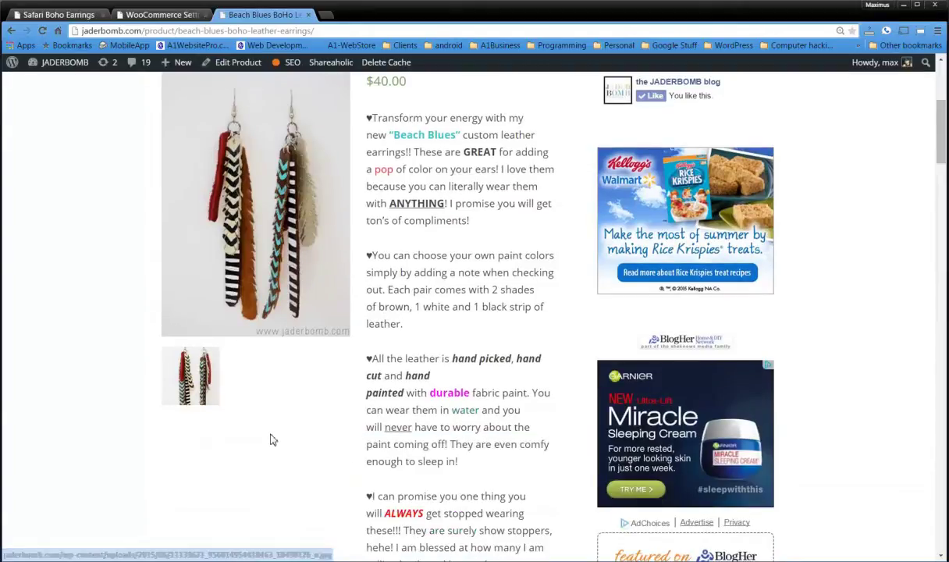
scroll(271, 437, down, 5)
scroll(272, 432, up, 3)
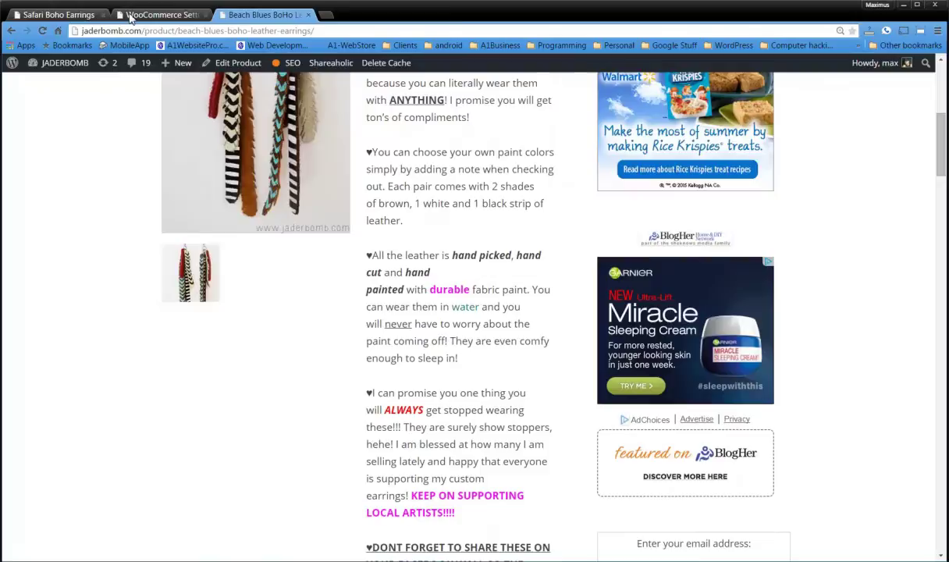
click(160, 14)
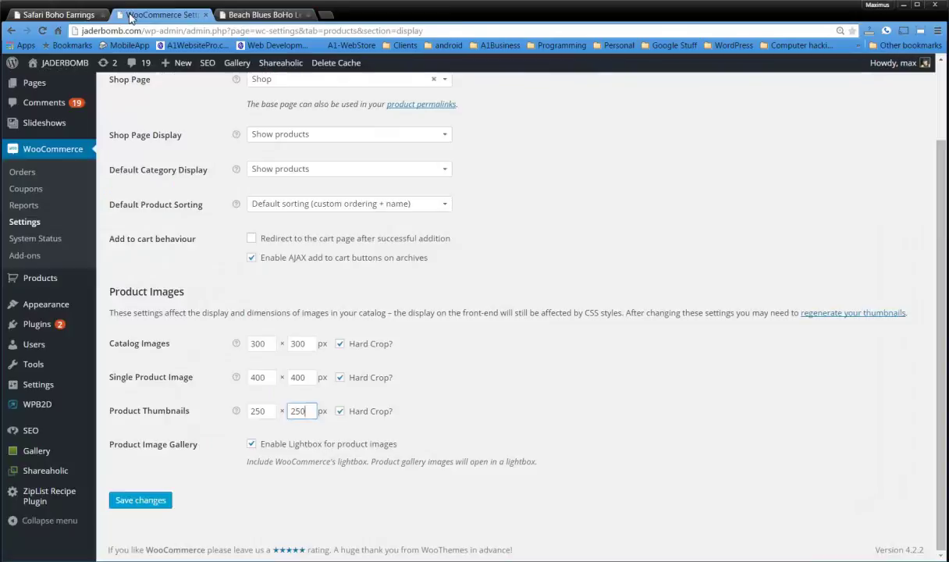
Step: Save the new image size settings and open the Media Library in list view
click(148, 501)
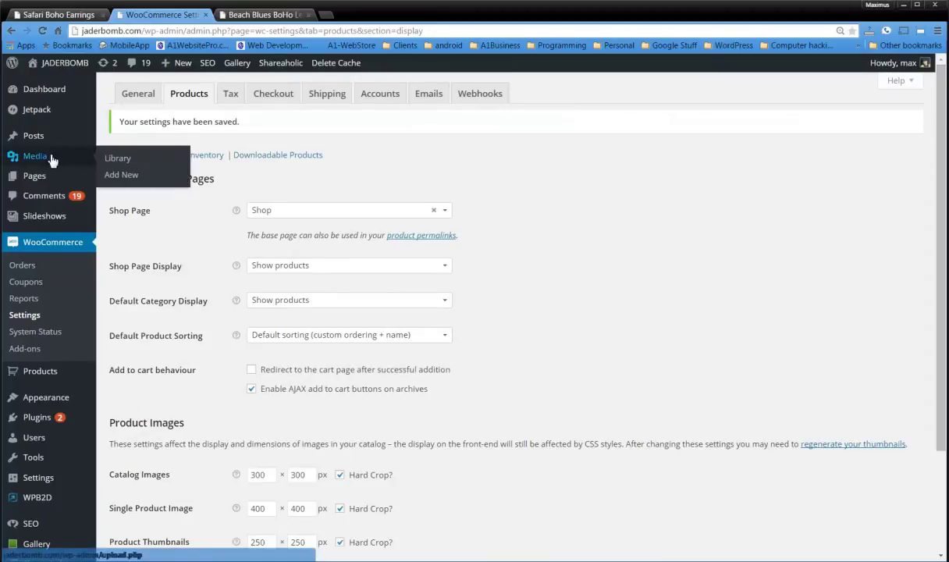
click(119, 160)
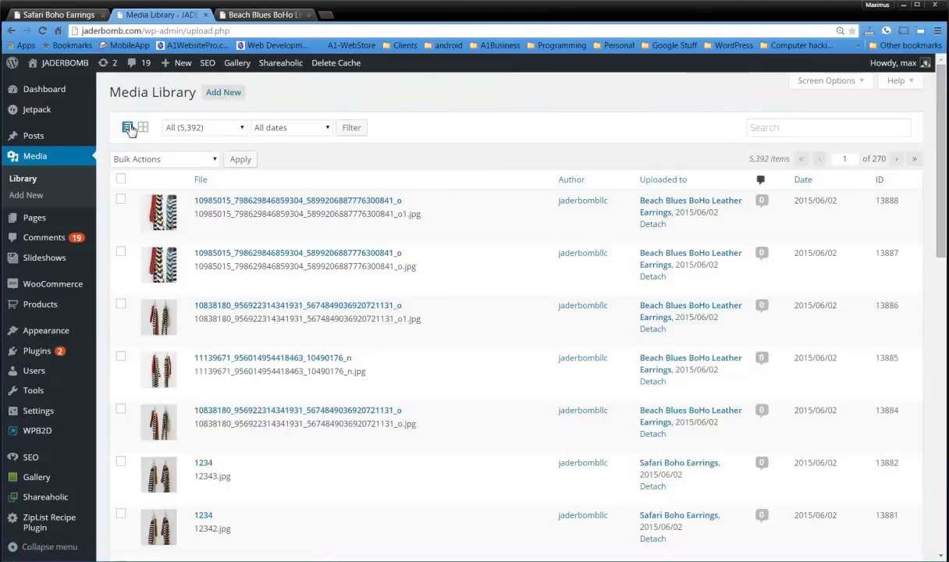
click(146, 129)
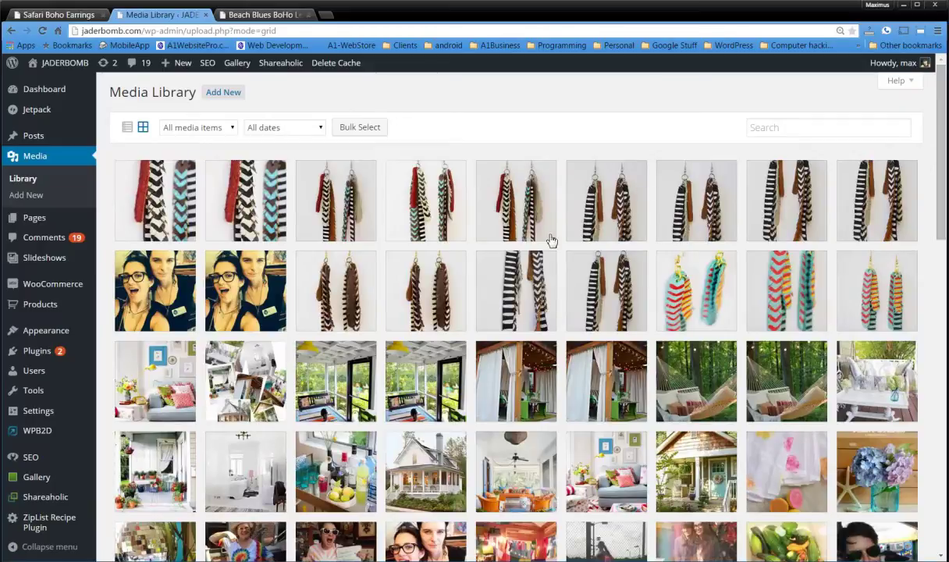
click(128, 128)
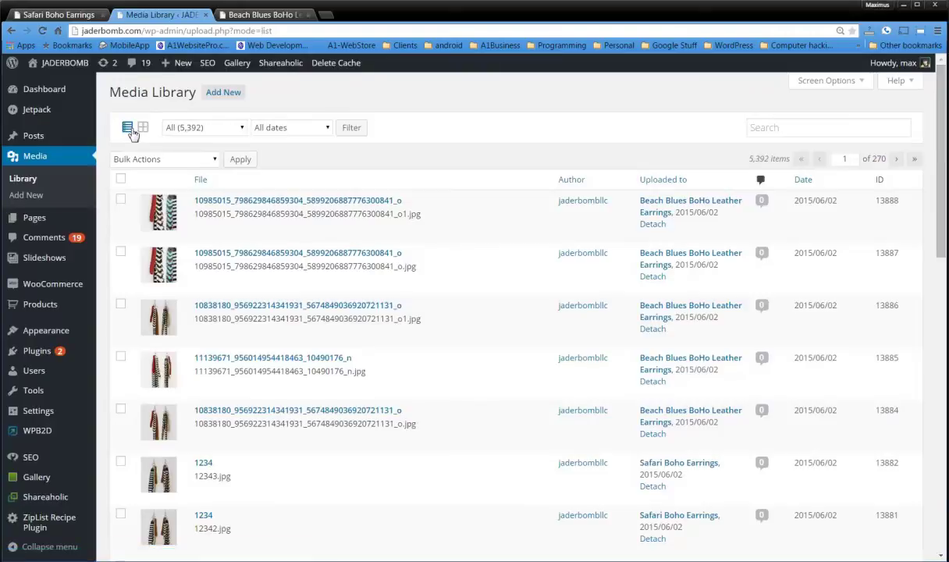
Step: Tick the nine earring images, IDs 13888 through 13879, in the media list
click(121, 201)
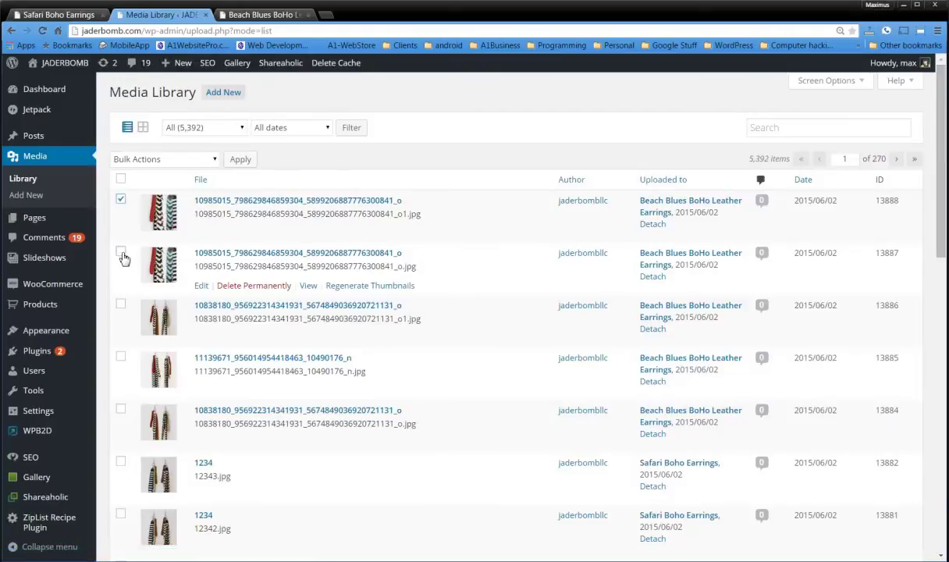
click(121, 253)
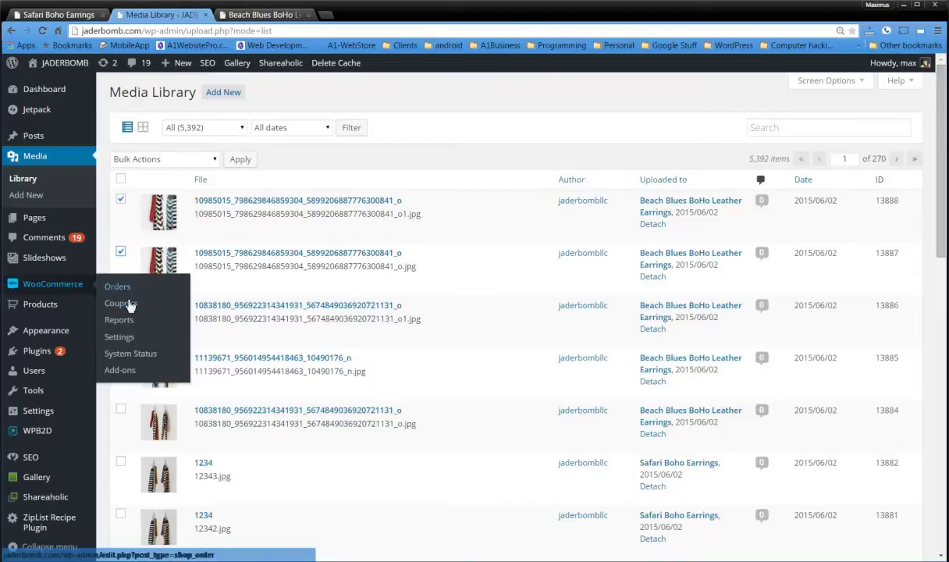
click(121, 305)
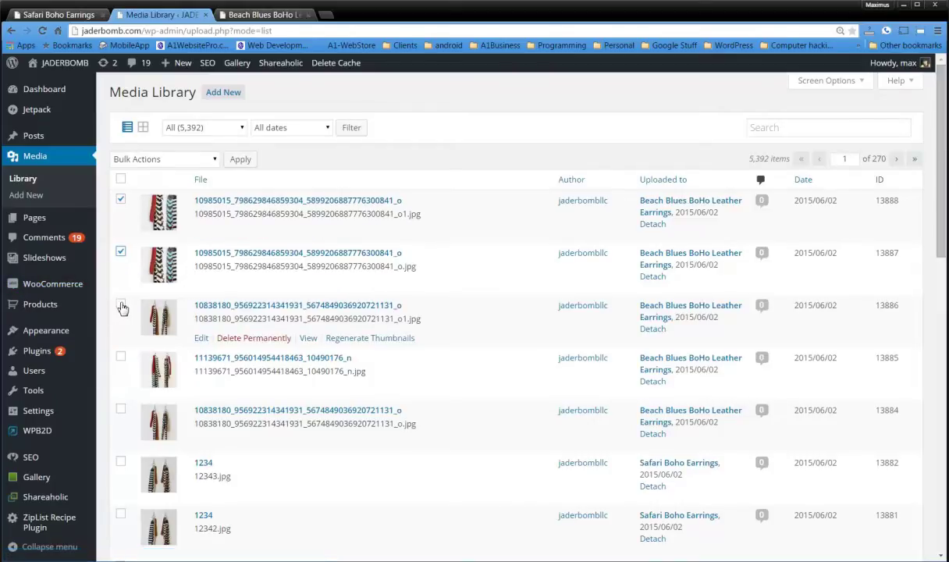
click(121, 358)
click(121, 411)
scroll(123, 410, down, 1)
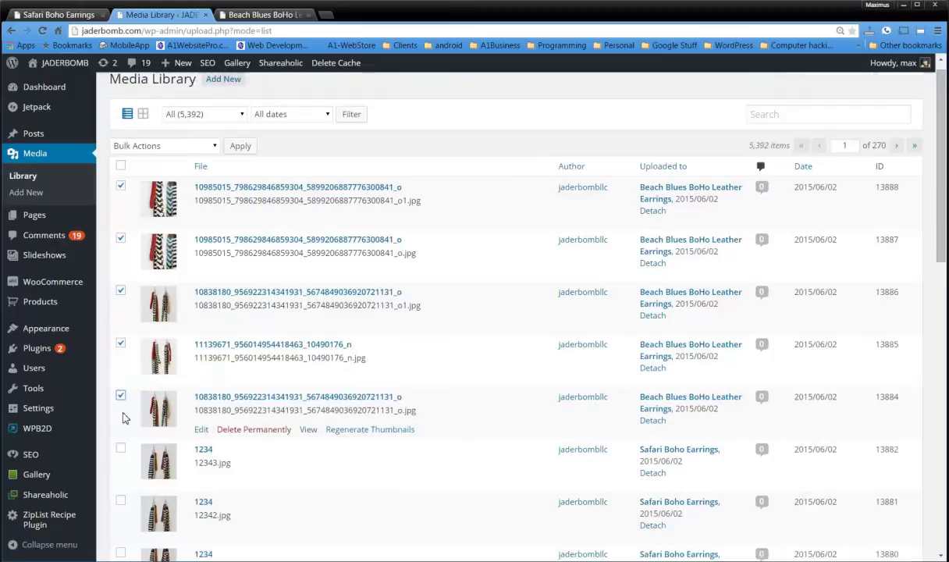
click(120, 434)
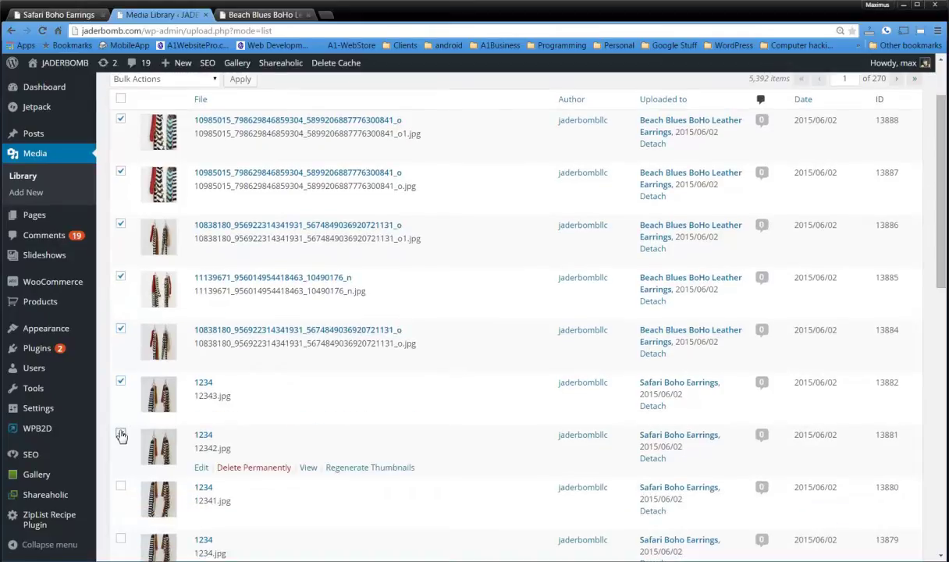
scroll(122, 421, down, 2)
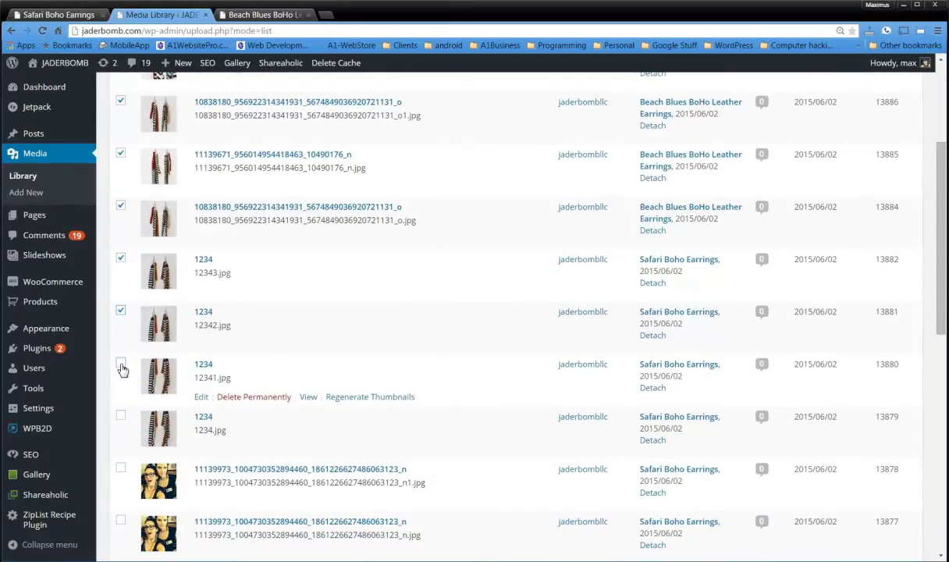
click(121, 364)
click(121, 415)
scroll(361, 336, up, 1)
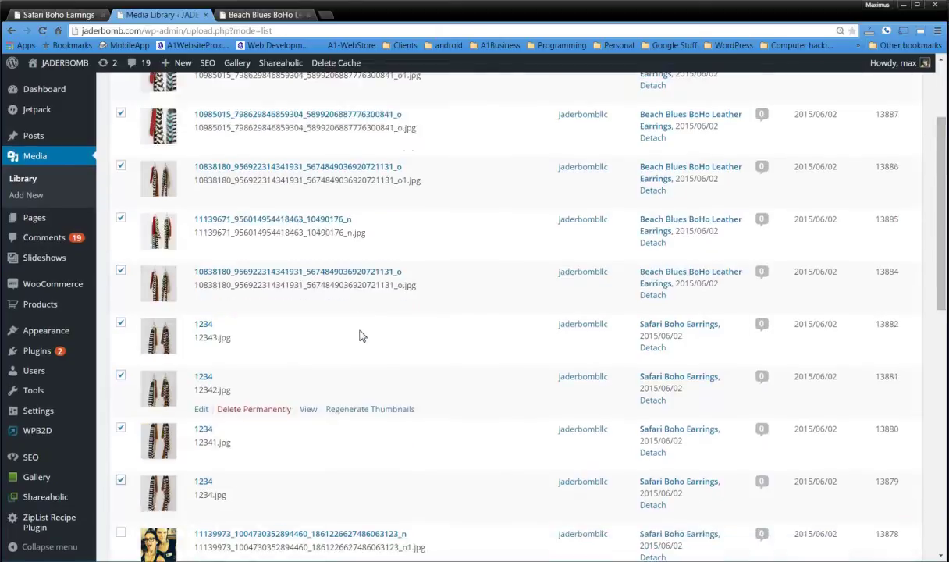
scroll(362, 336, up, 2)
Step: Apply the Regenerate Thumbnails bulk action to the nine selected earring images
click(205, 161)
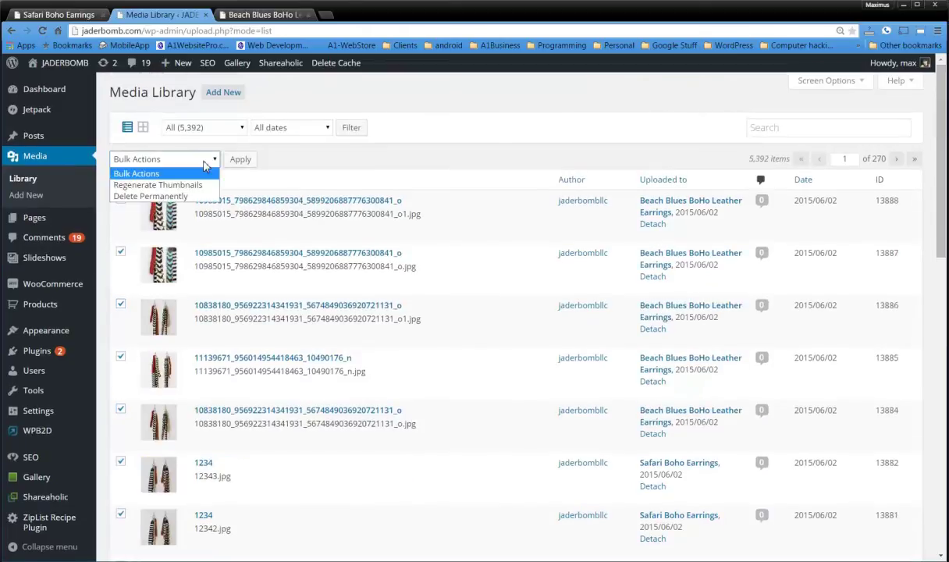
click(190, 186)
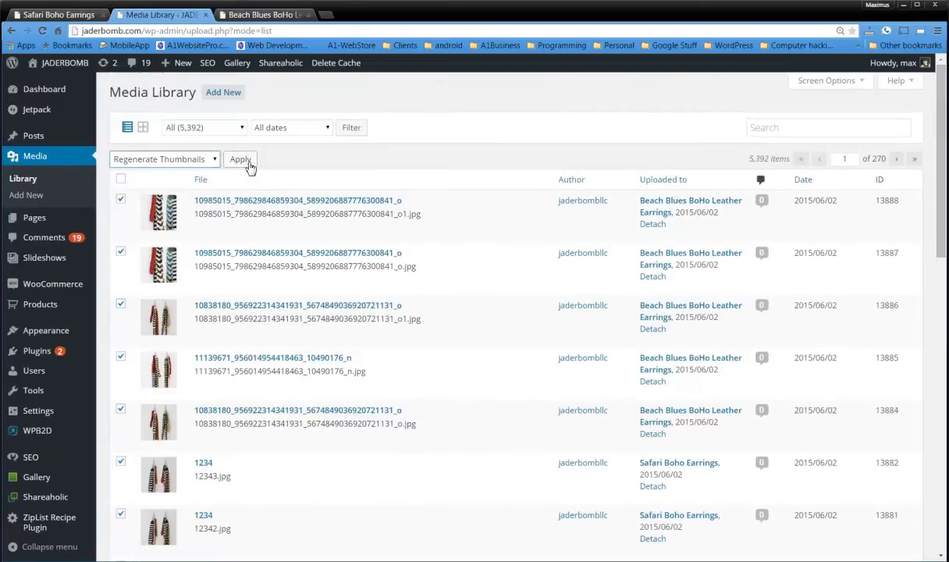
click(242, 160)
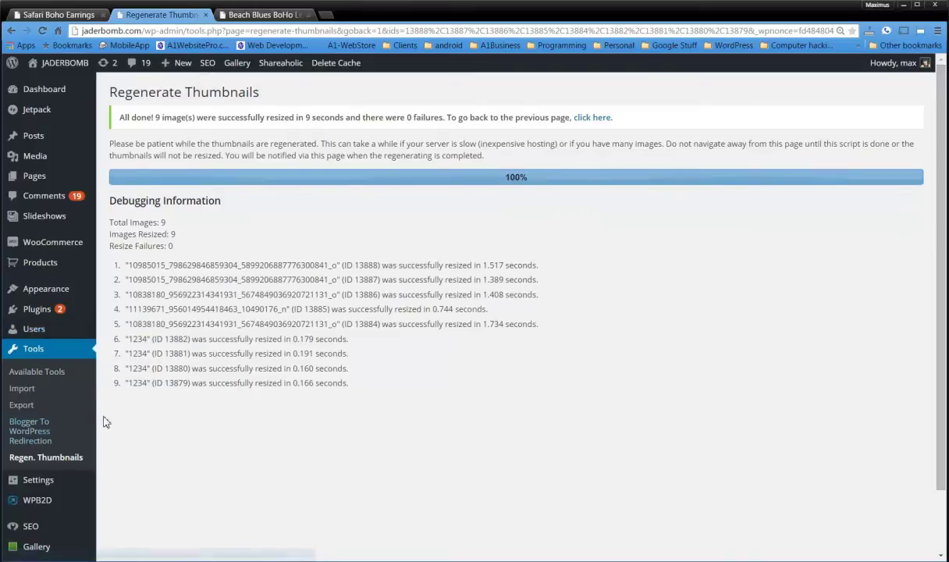
Step: Delete the cache and the expired pages on WP Super Cache's Contents tab
scroll(56, 373, down, 2)
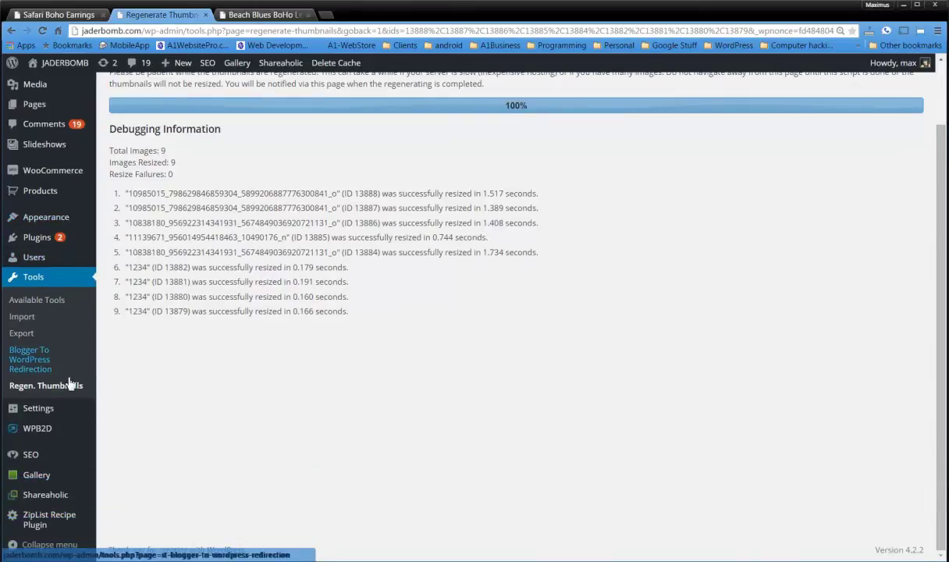
mouse_move(17, 407)
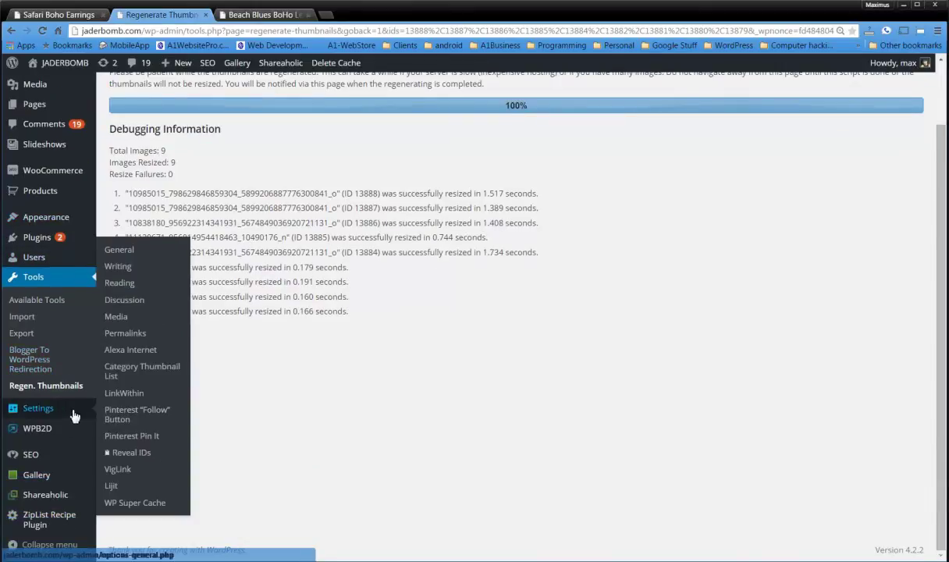
click(138, 504)
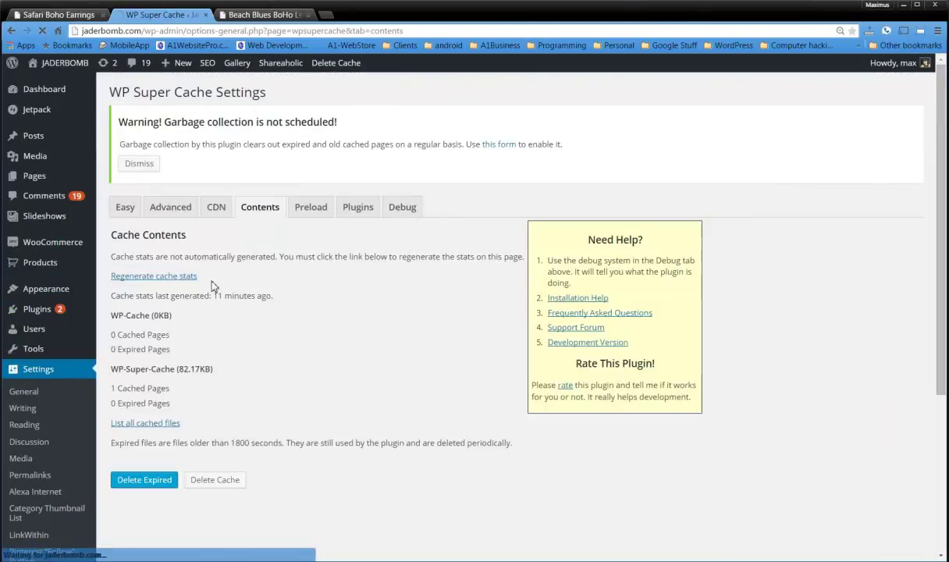
click(229, 481)
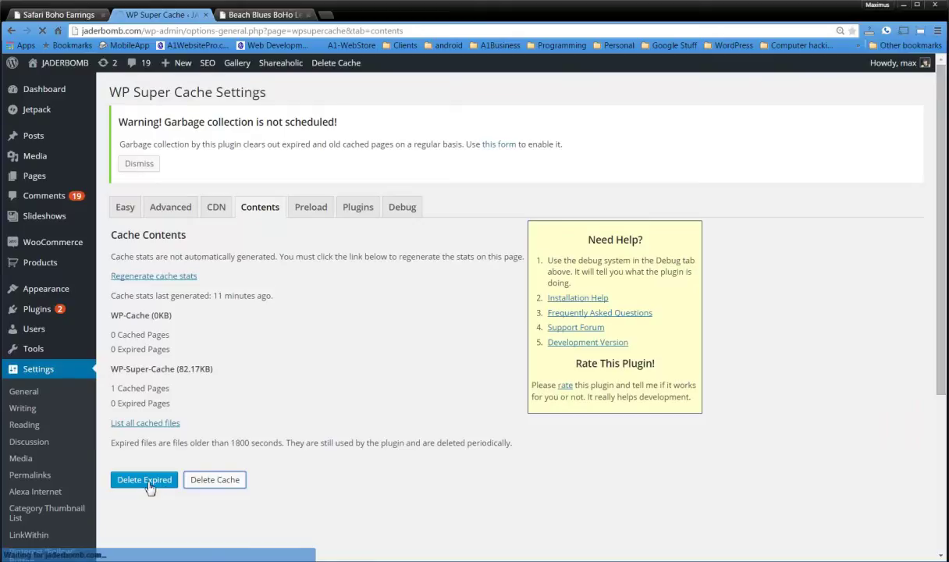
click(148, 263)
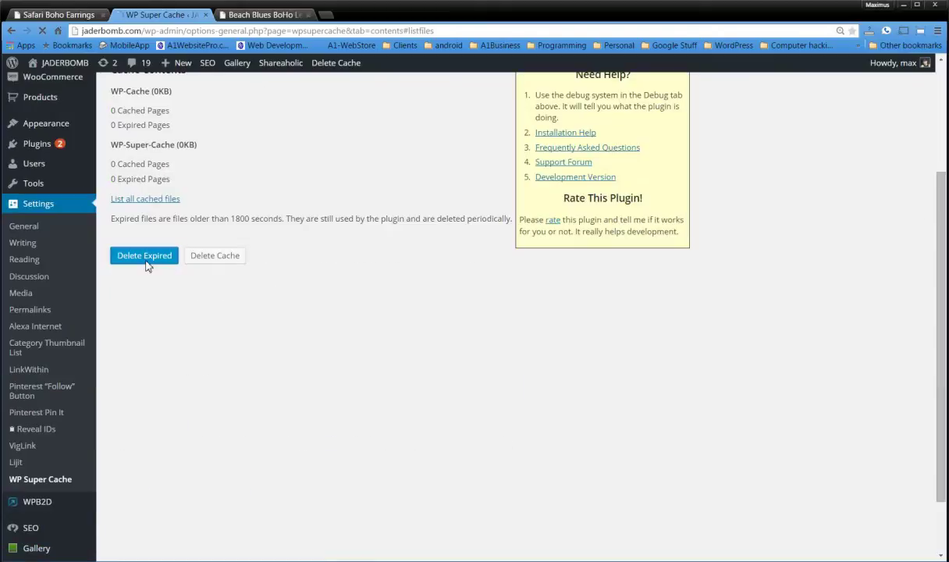
Step: Reload the Beach Blues earrings product page to load the new thumbnails
click(258, 15)
scroll(397, 288, up, 2)
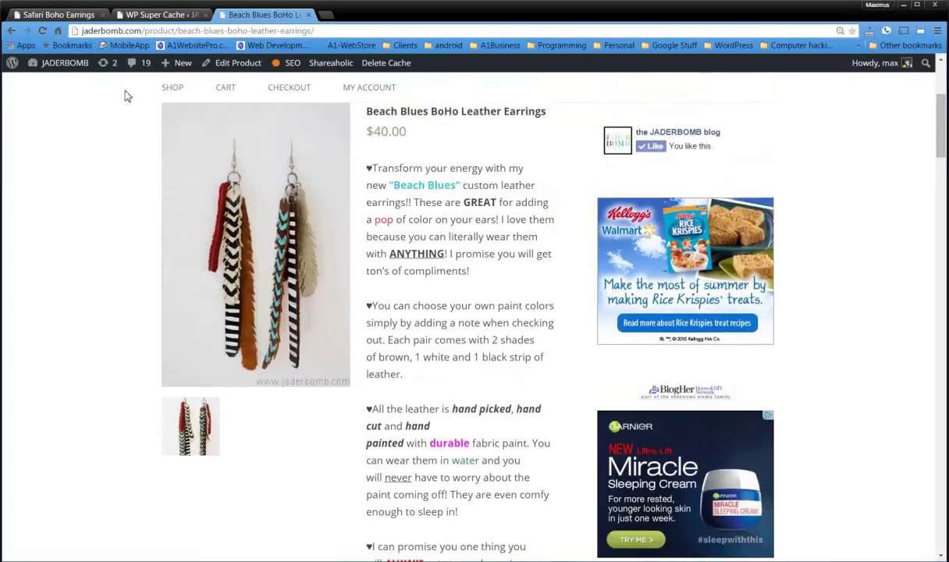
click(43, 33)
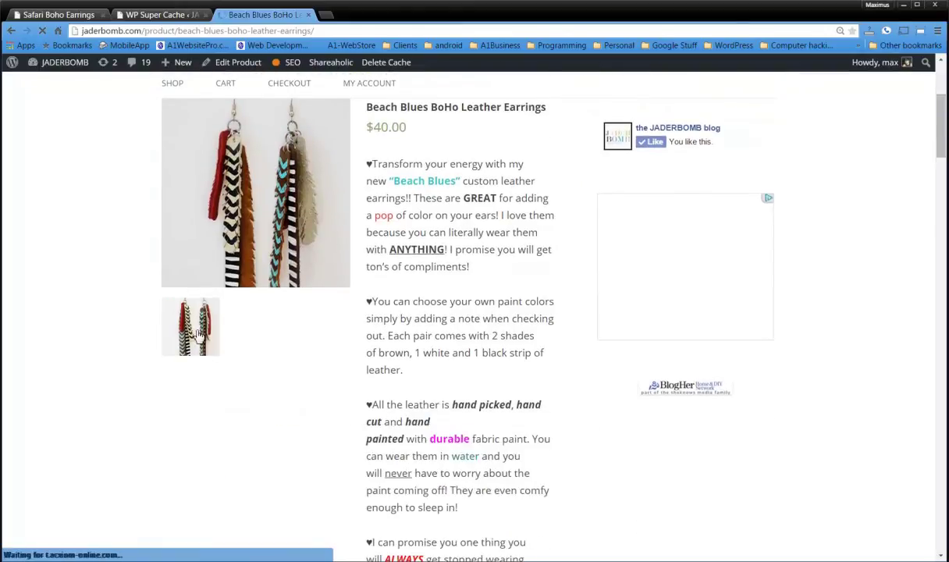
Step: Open the related Tiffany Blue Inspired BoHo Leather Earrings product page
scroll(268, 344, down, 3)
scroll(268, 344, down, 12)
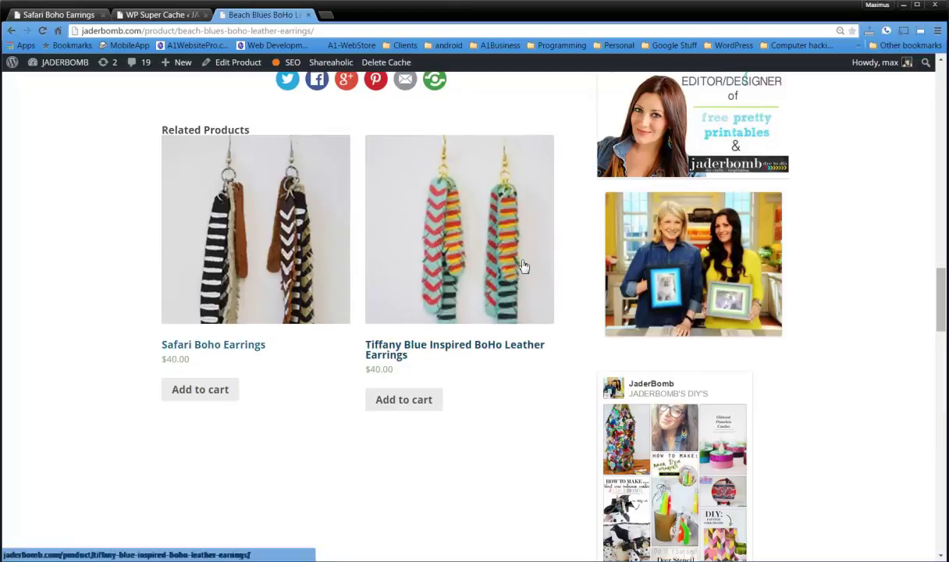
click(453, 353)
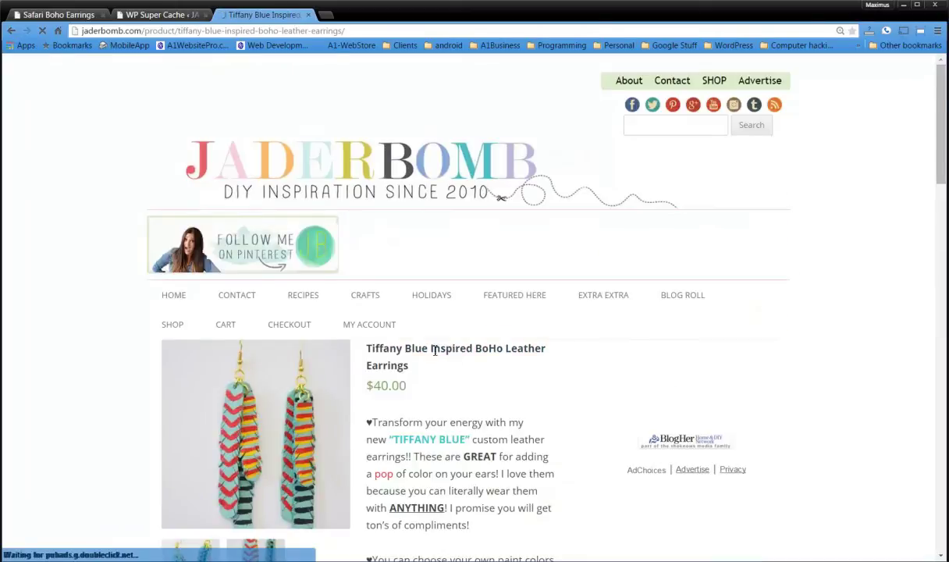
scroll(435, 351, down, 3)
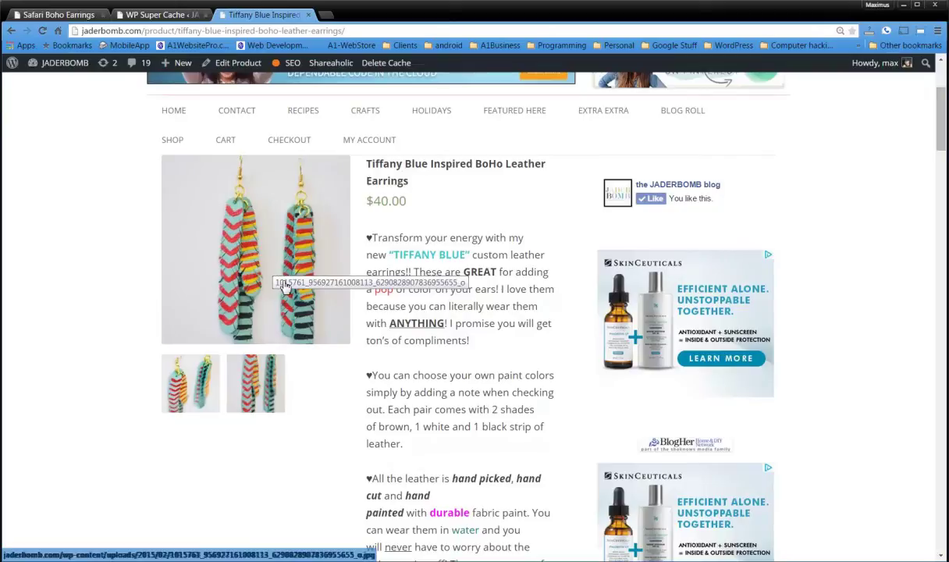
scroll(279, 289, up, 1)
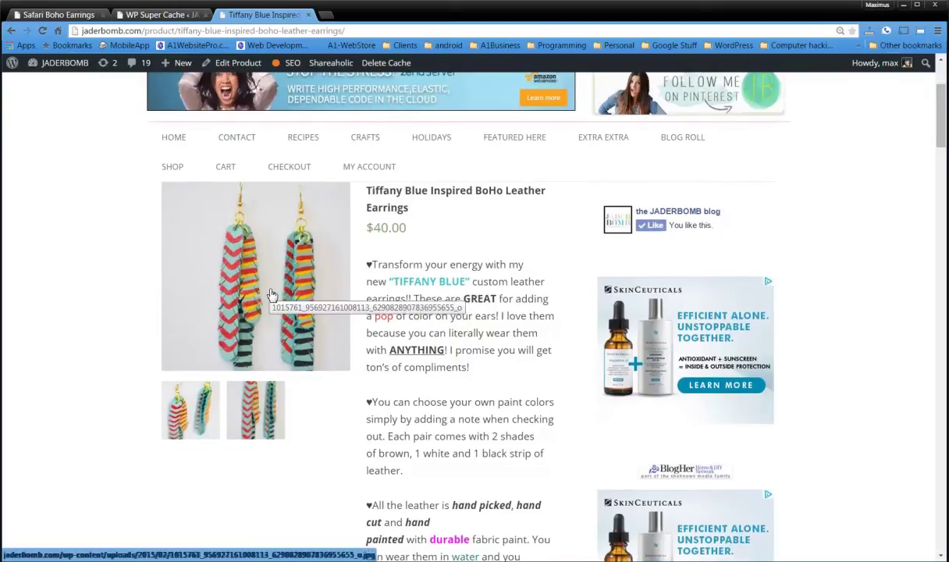
right_click(271, 293)
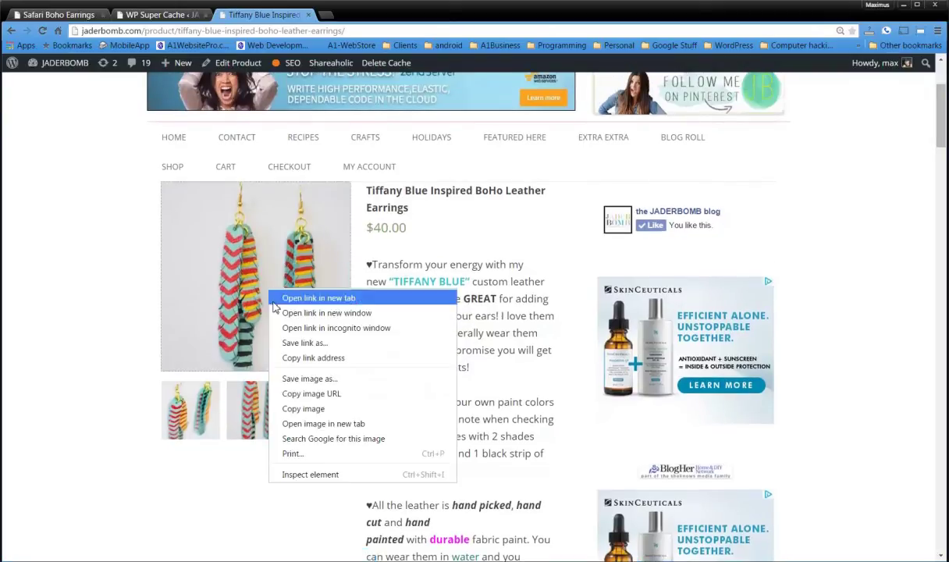
click(325, 474)
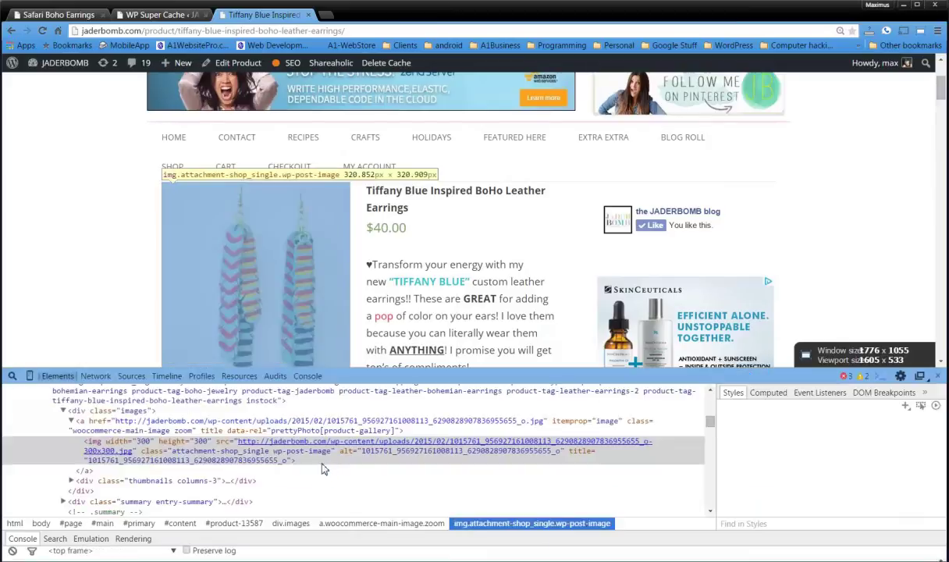
mouse_move(396, 447)
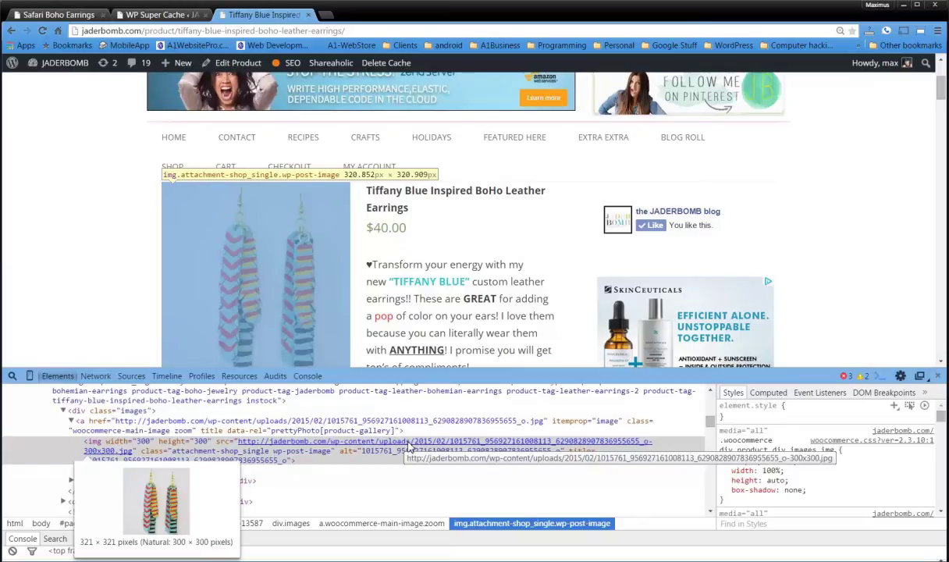
click(937, 375)
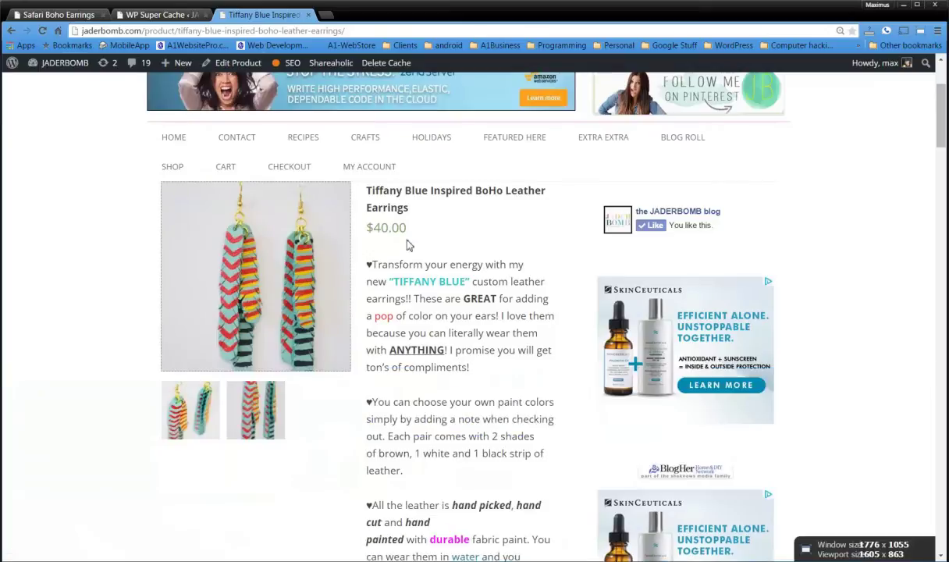
Step: Edit the Tiffany Blue product, remove its featured image, and launch Set featured image
click(231, 67)
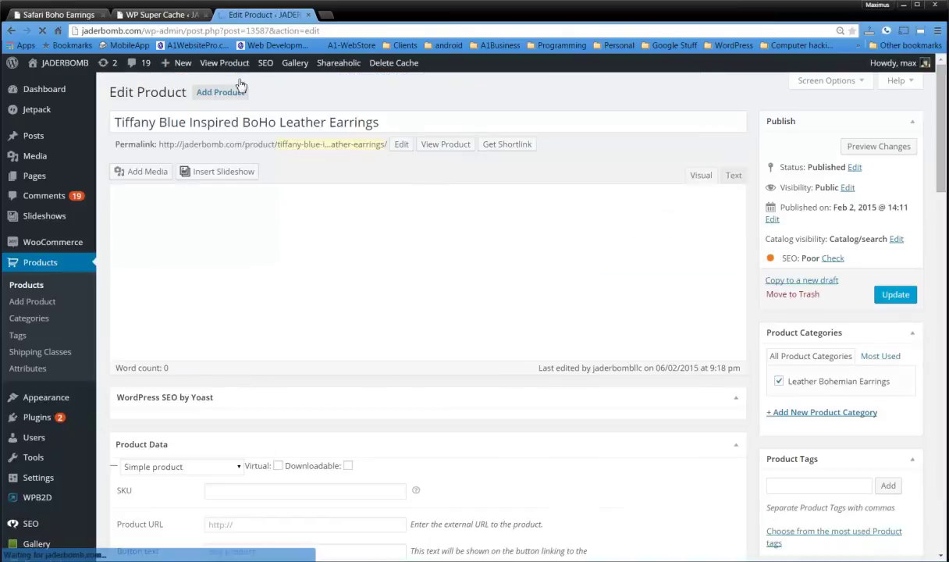
scroll(757, 351, down, 1)
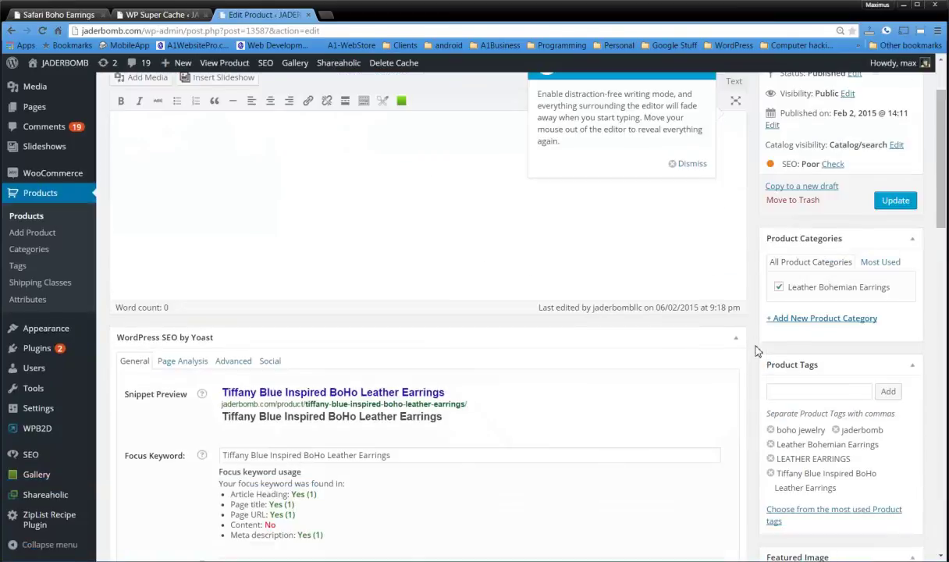
scroll(755, 353, down, 5)
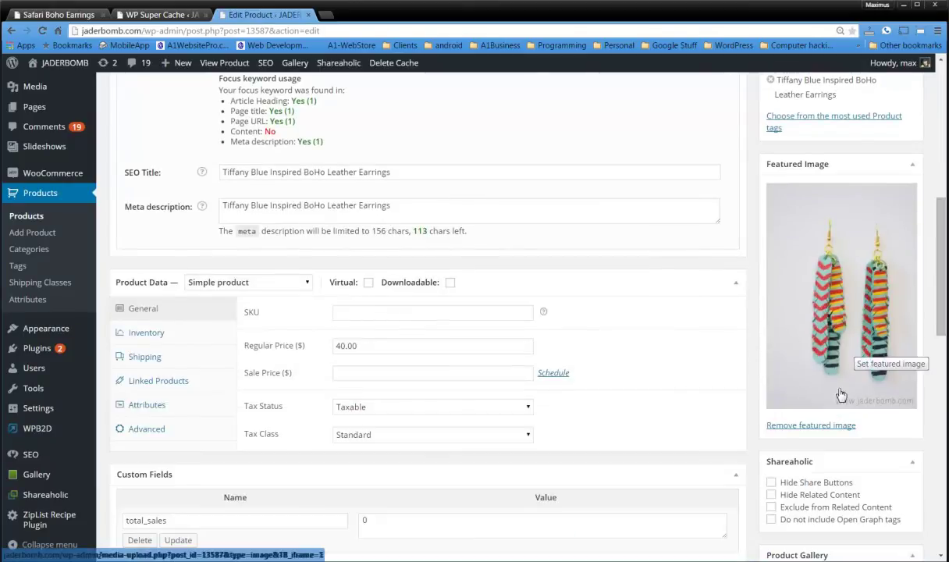
click(822, 426)
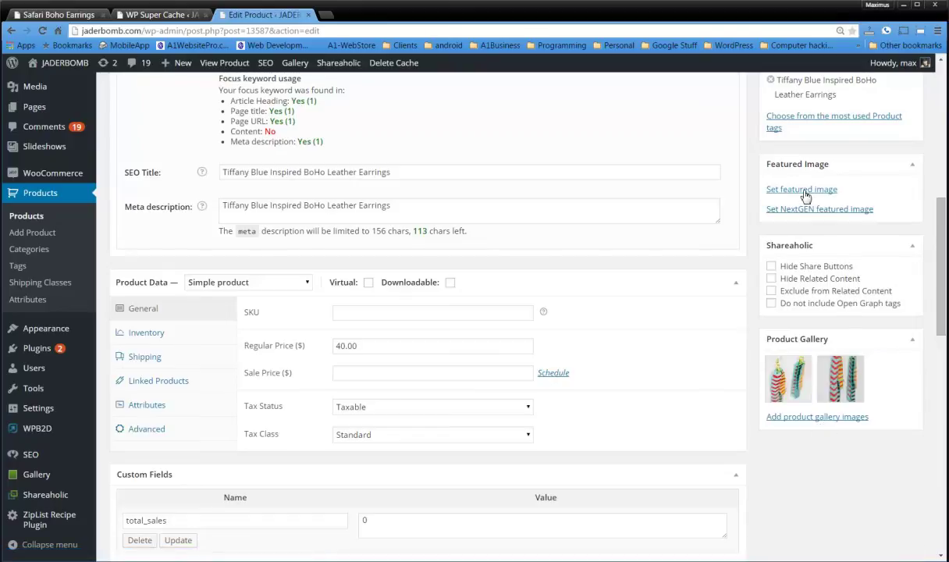
click(803, 190)
Step: From the Media Library, make the full-size 1000 × 1504 Tiffany Blue earrings photo the featured image
click(122, 113)
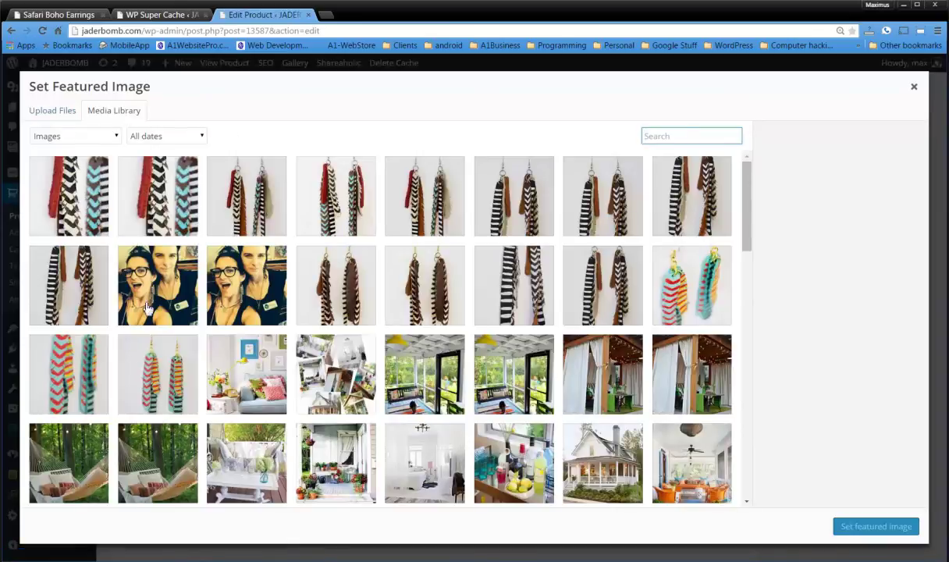
click(157, 381)
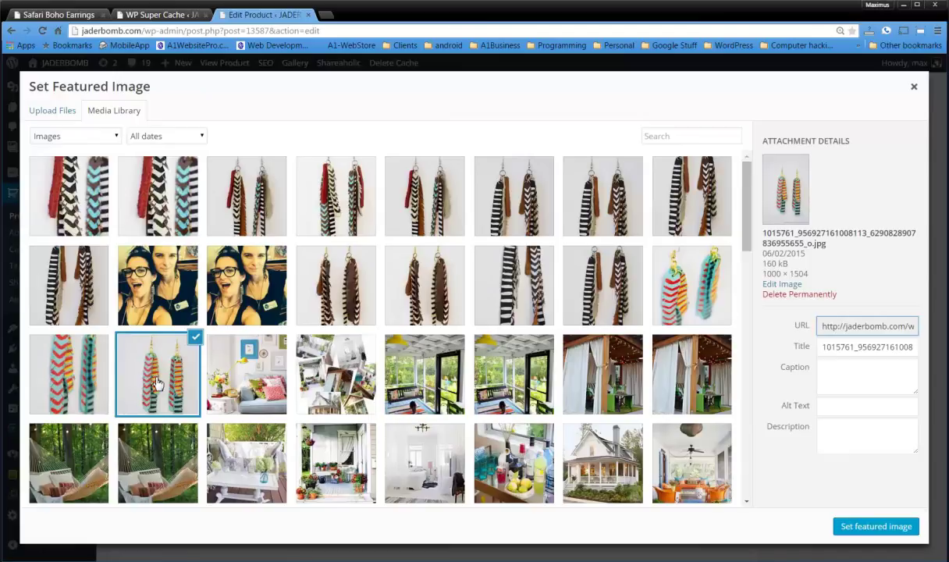
click(74, 369)
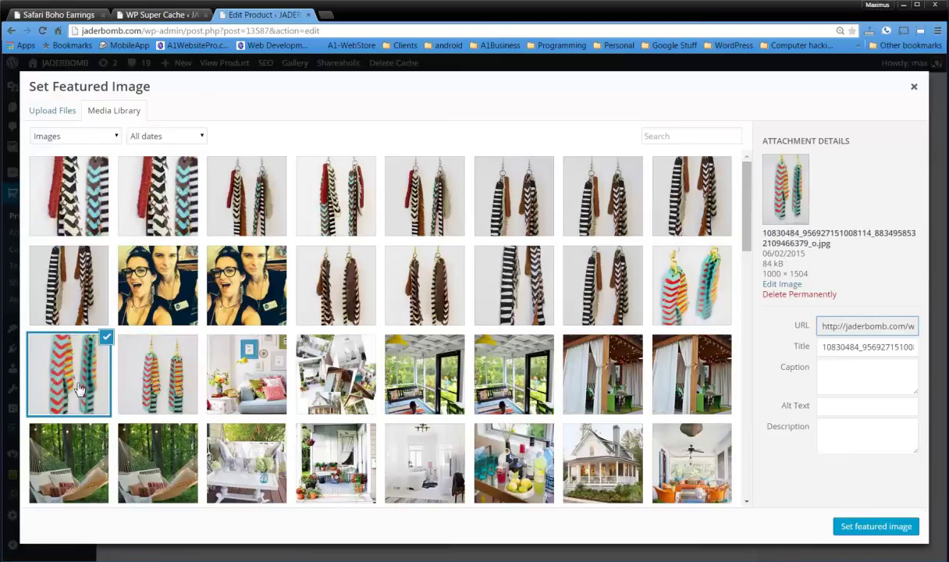
click(167, 390)
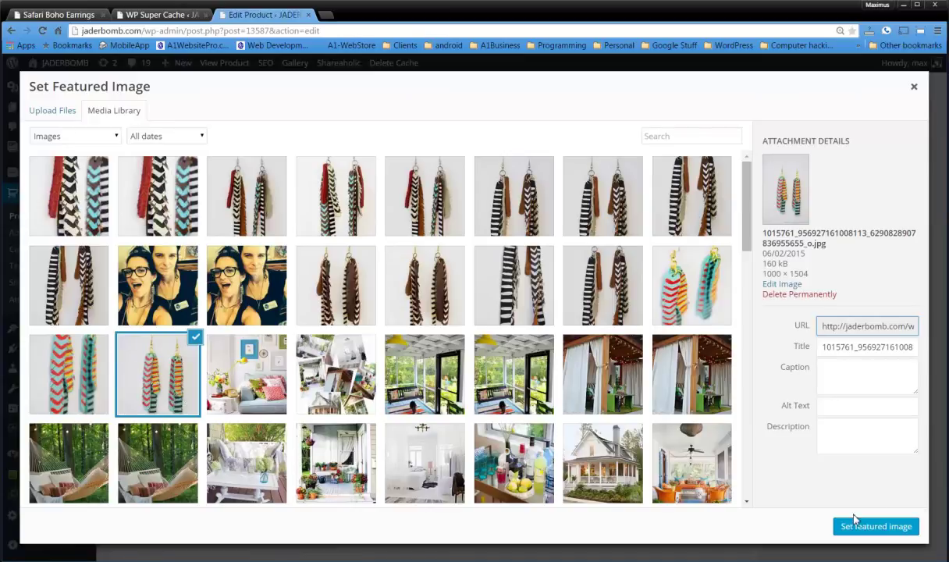
click(872, 531)
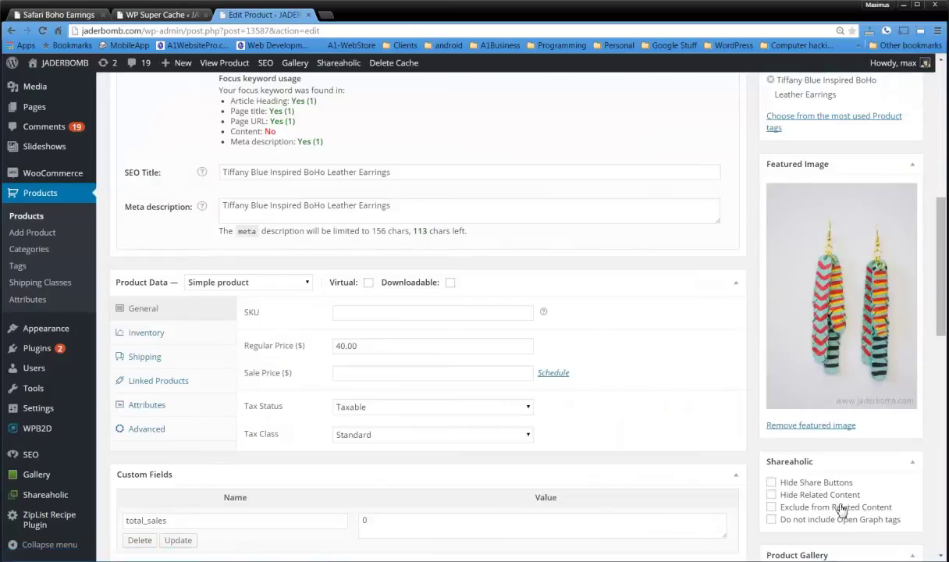
Step: Update the product and dismiss the distraction-free writing tip
scroll(844, 319, up, 5)
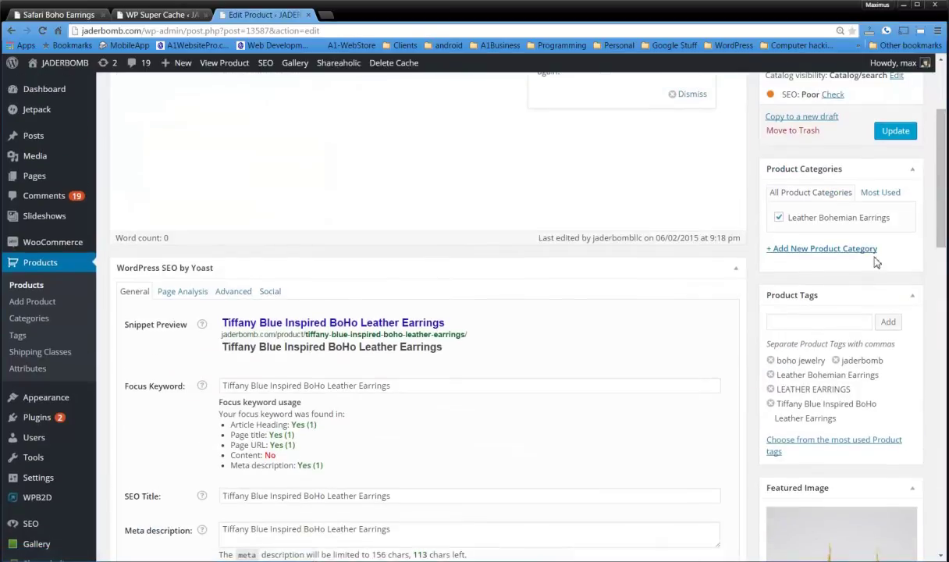
click(902, 130)
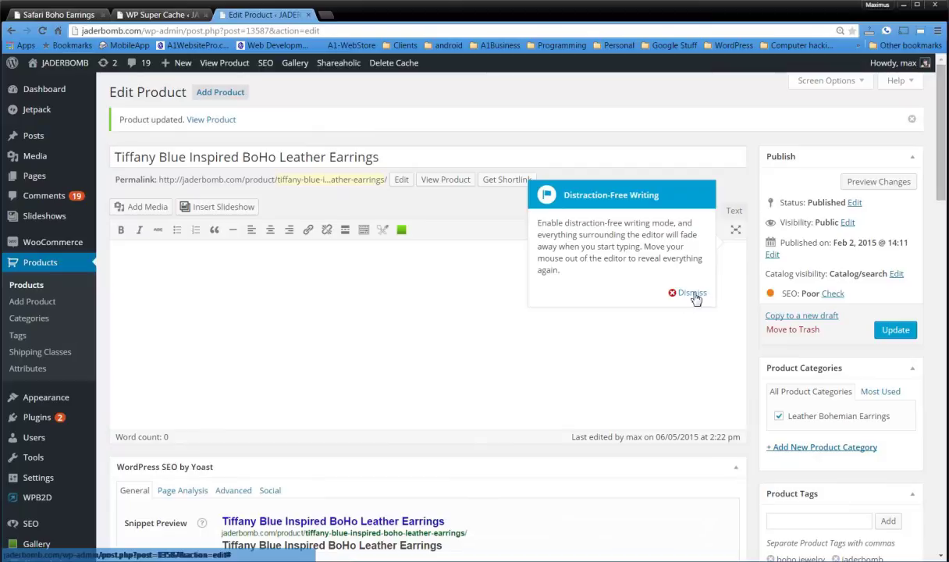
click(694, 297)
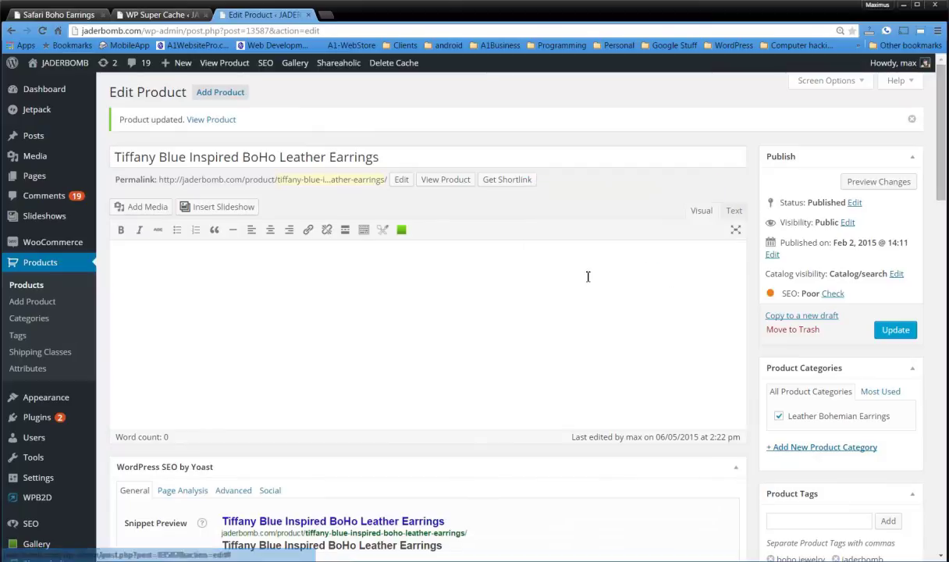
Step: View the Tiffany Blue earrings on the storefront and scroll to its Related Products
click(225, 67)
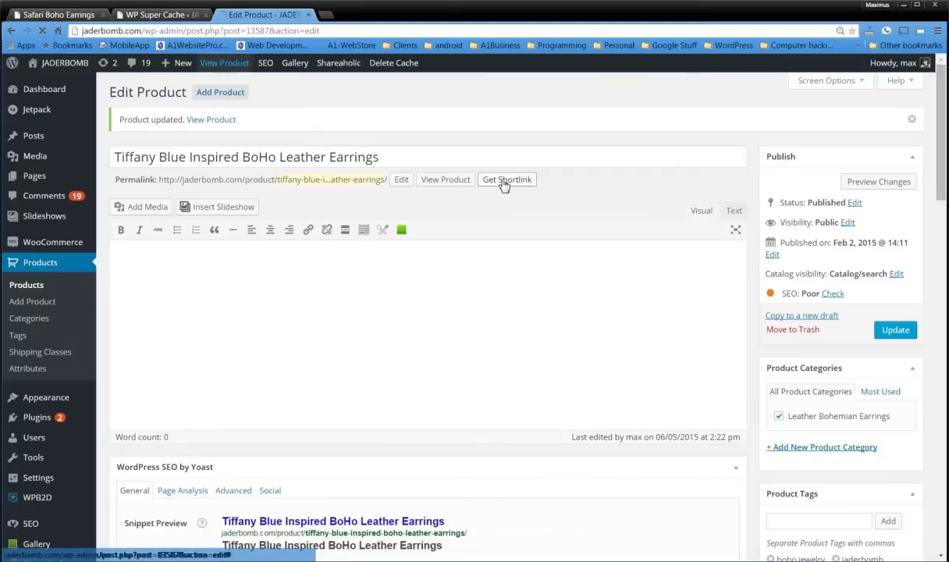
scroll(455, 343, down, 3)
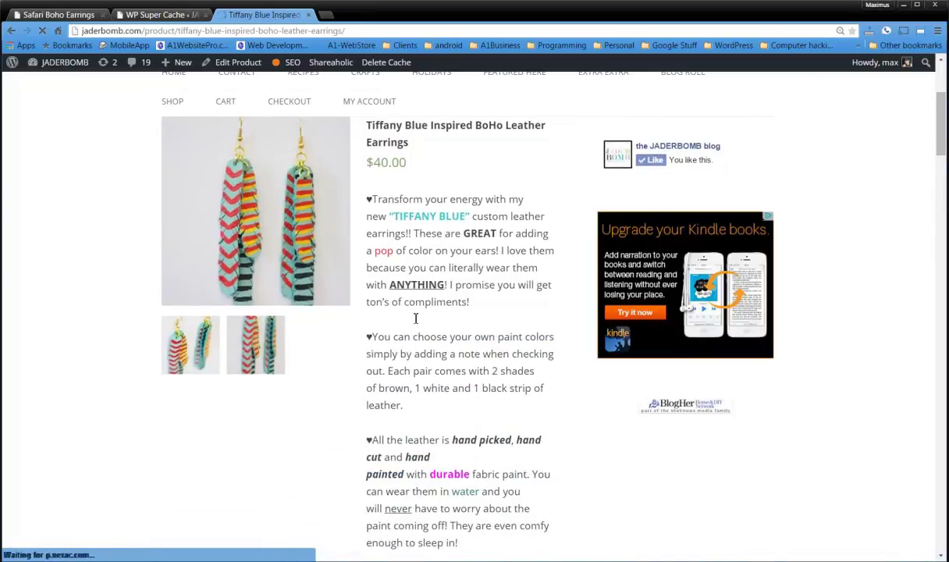
scroll(418, 323, down, 10)
scroll(426, 334, down, 6)
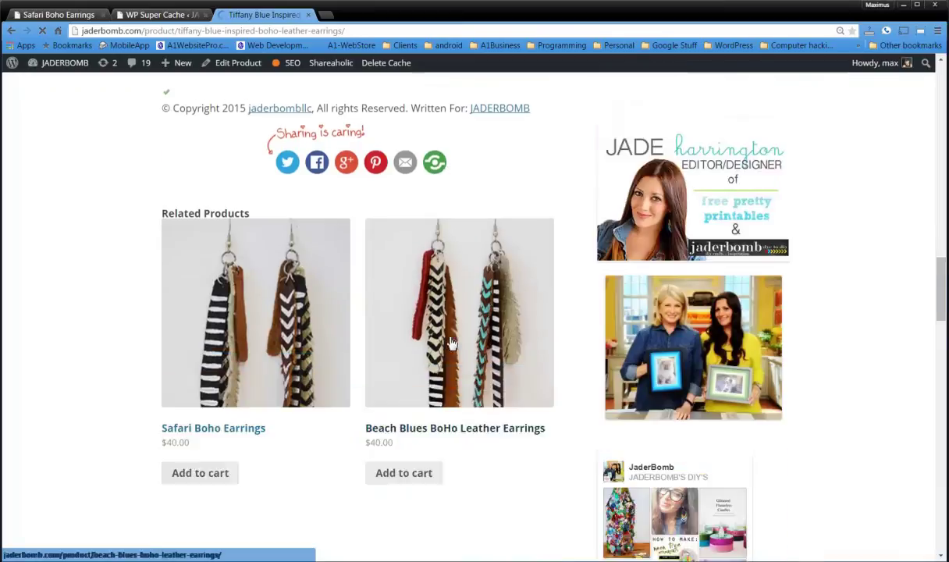
scroll(448, 341, up, 2)
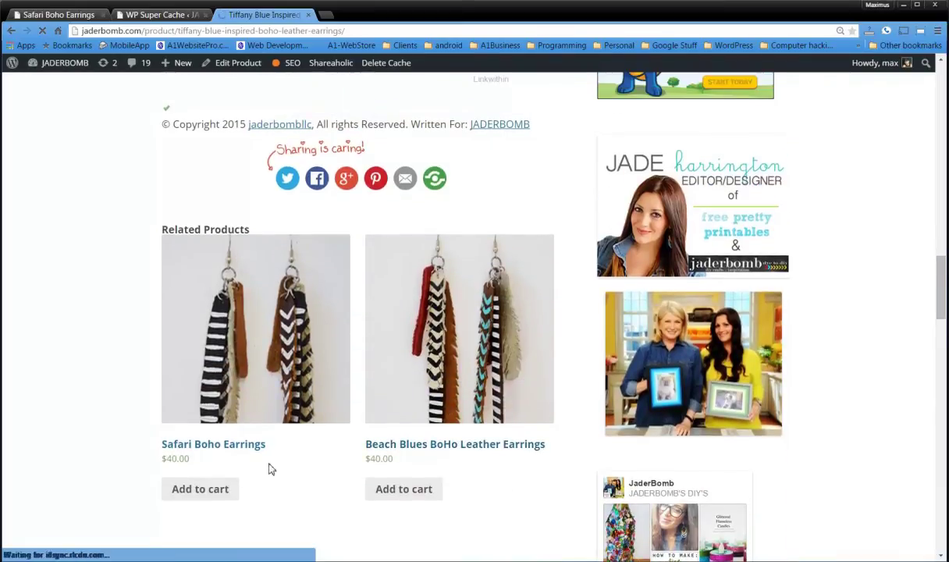
Step: Open the Beach Blues BoHo Leather Earrings page and scroll down to its Related Products
click(478, 451)
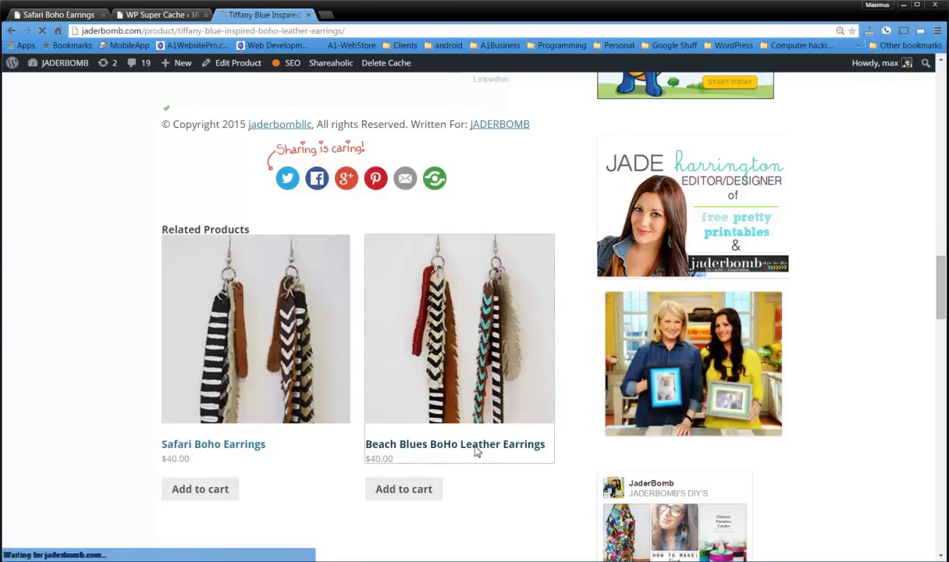
scroll(482, 356, down, 15)
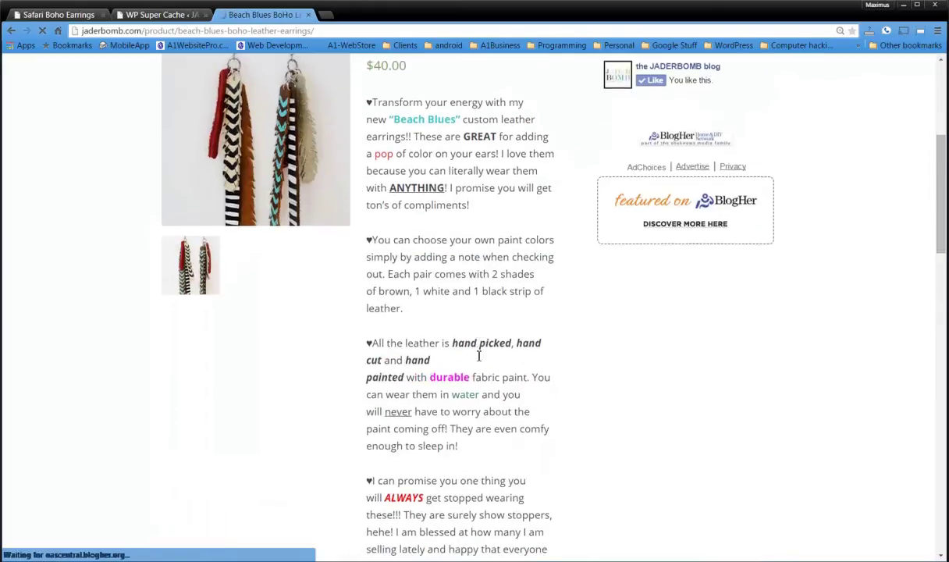
scroll(479, 361, down, 5)
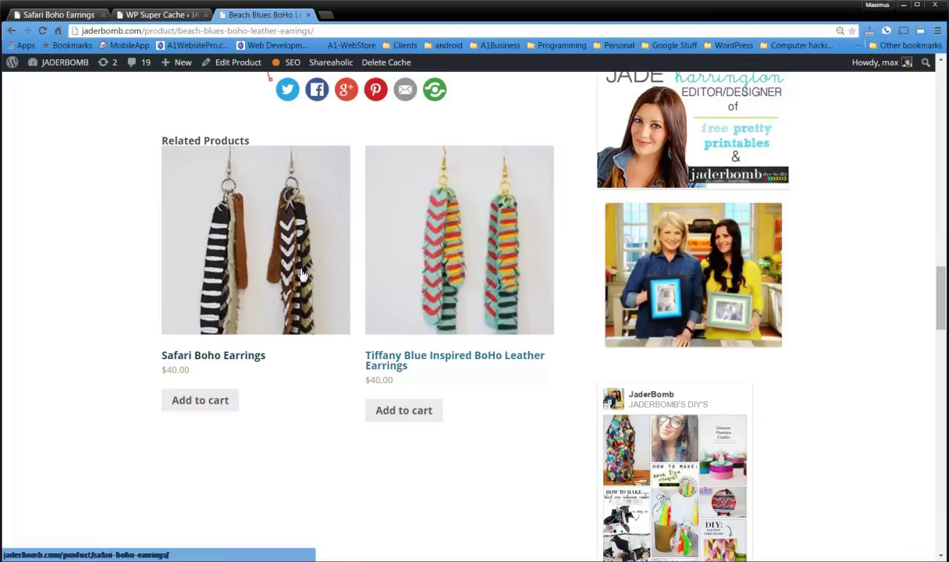
scroll(289, 273, up, 1)
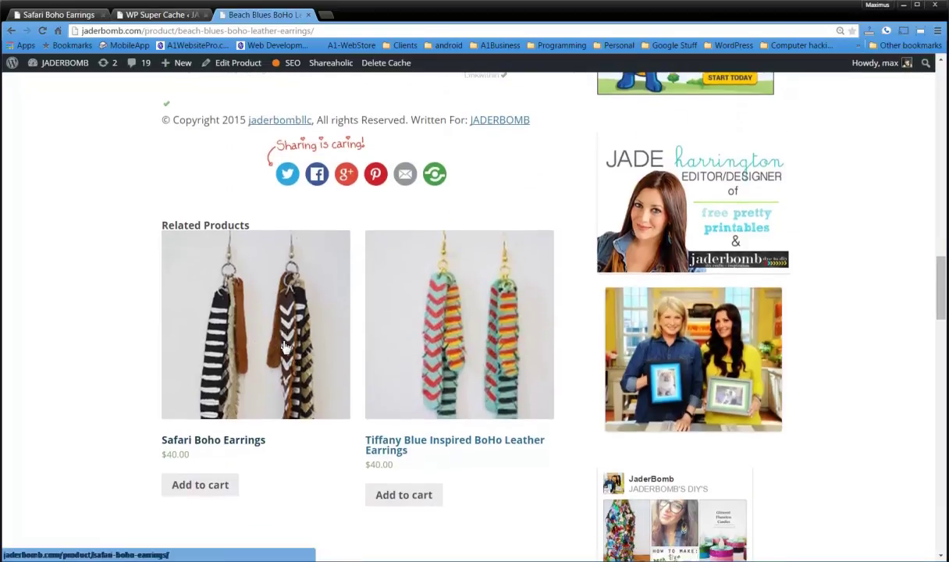
scroll(285, 346, up, 6)
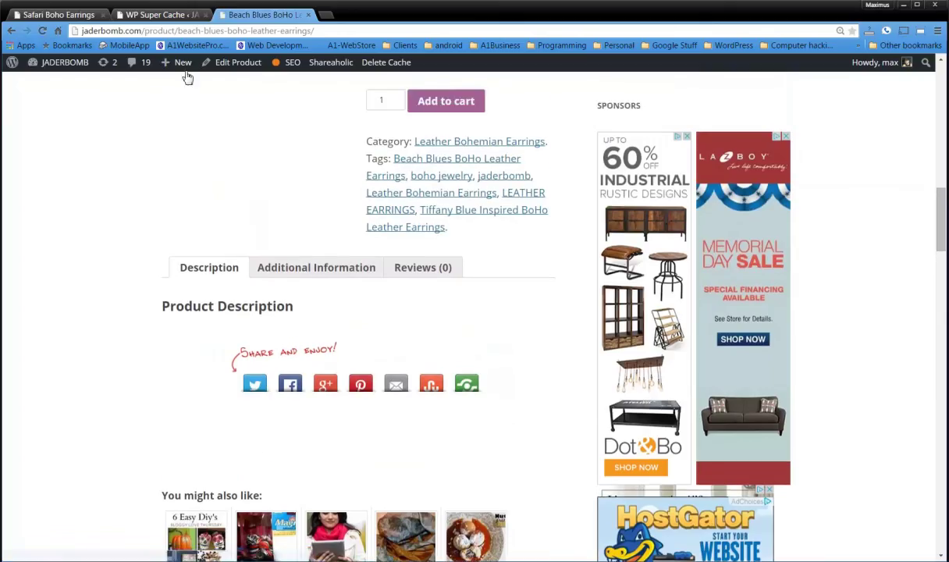
click(160, 15)
click(58, 15)
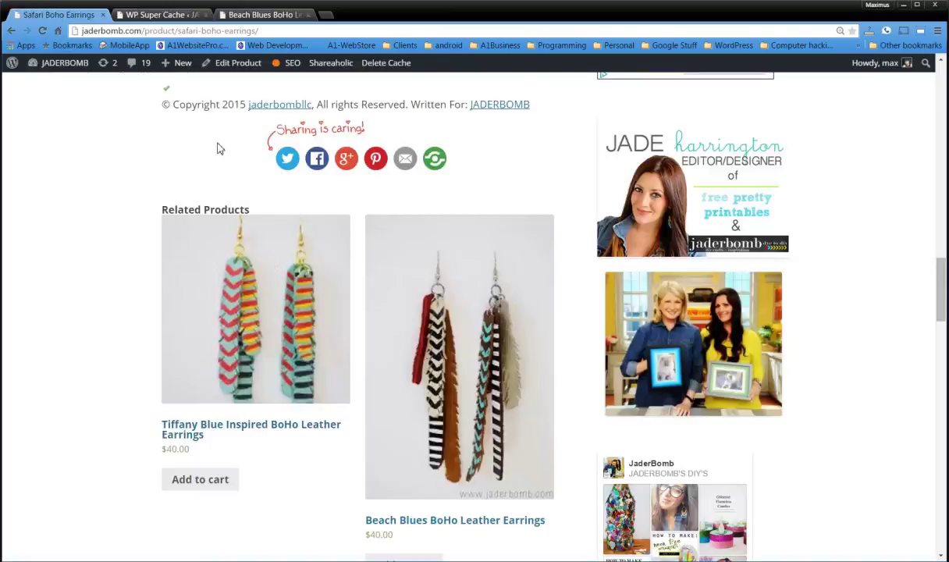
click(173, 16)
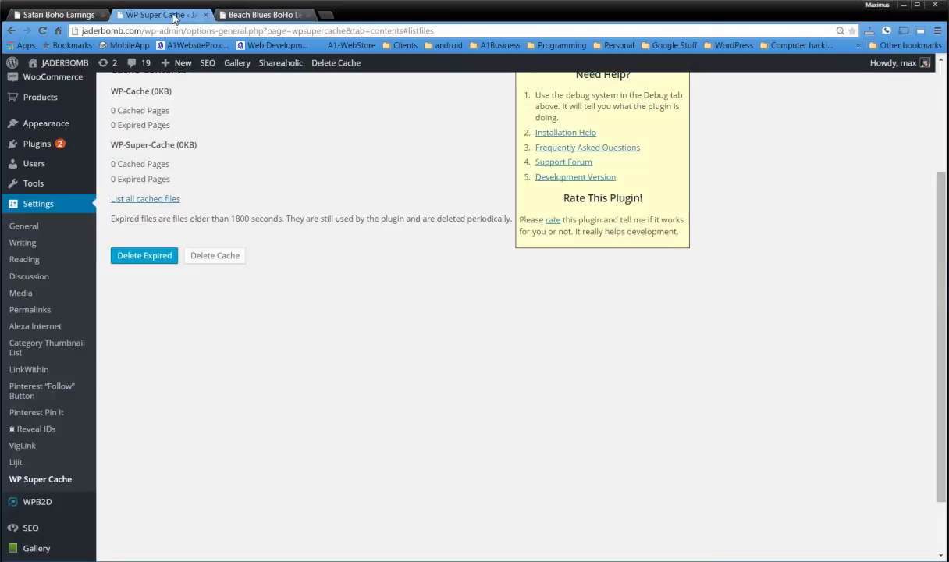
click(260, 15)
scroll(484, 309, down, 4)
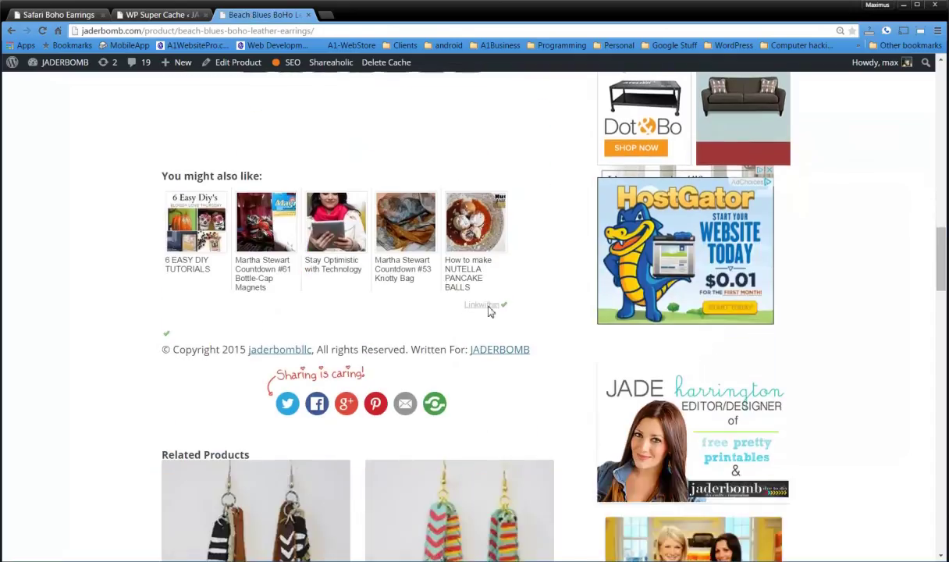
scroll(489, 312, down, 3)
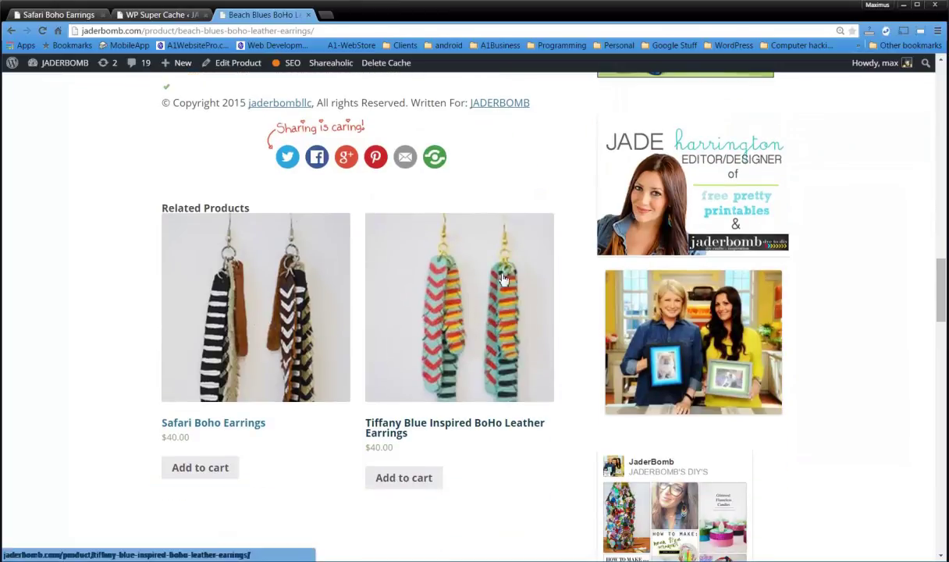